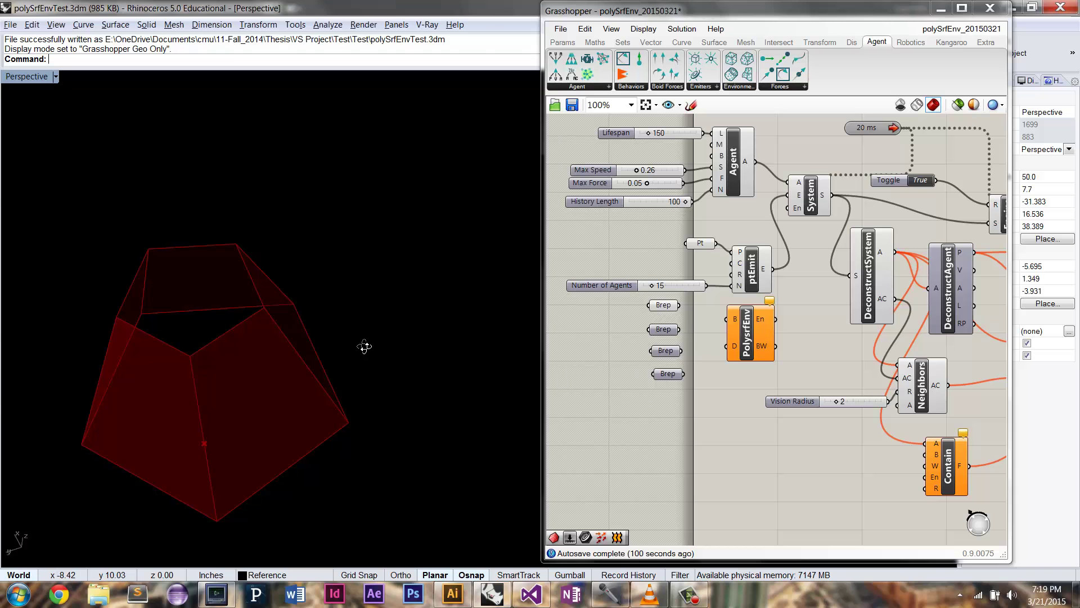
# - Connect the topmost Brep parameter to the B input of PolysrfEnv and select that component to highlight its geometry
pyautogui.moveTo(364, 345); pyautogui.dragTo(303, 350, button='right')
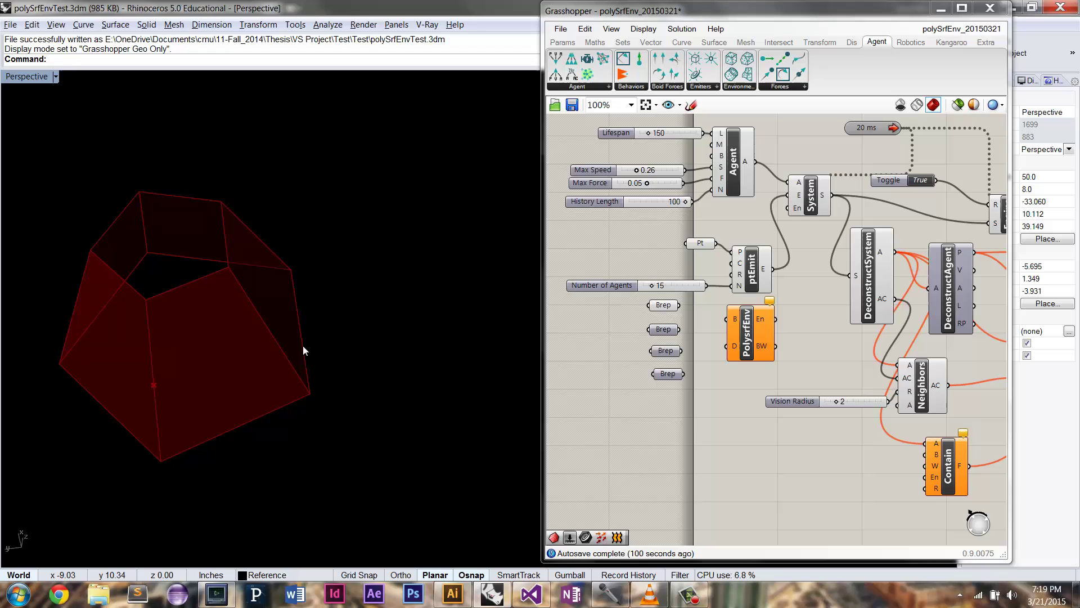
pyautogui.click(665, 305)
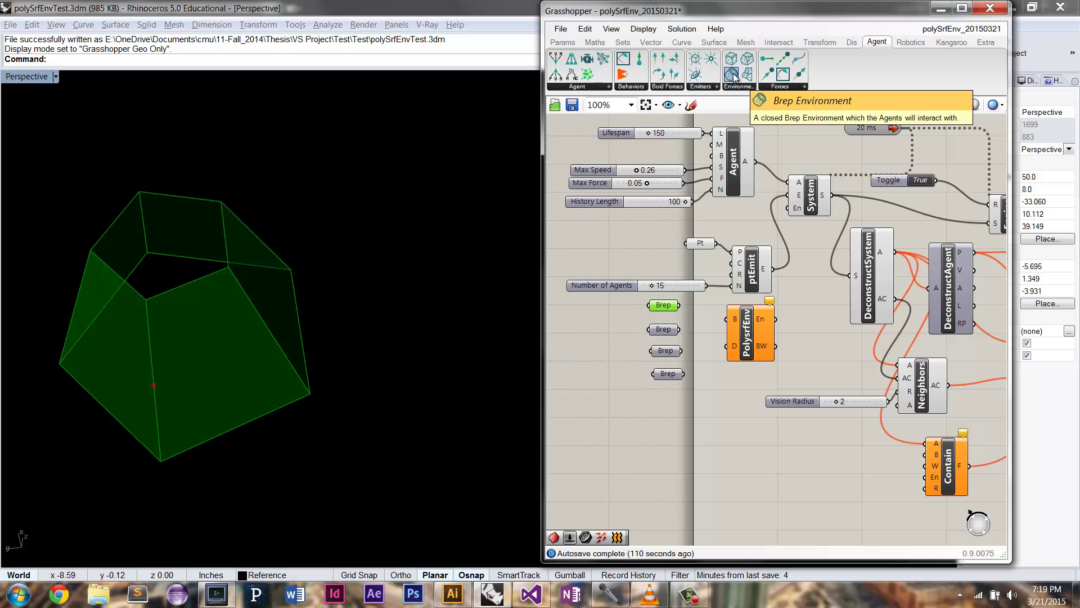
pyautogui.moveTo(242, 293)
pyautogui.mouseDown(button='right')
pyautogui.moveTo(234, 260)
pyautogui.moveTo(251, 168)
pyautogui.moveTo(219, 369)
pyautogui.moveTo(236, 285)
pyautogui.moveTo(220, 252)
pyautogui.moveTo(231, 294)
pyautogui.mouseUp(button='right')
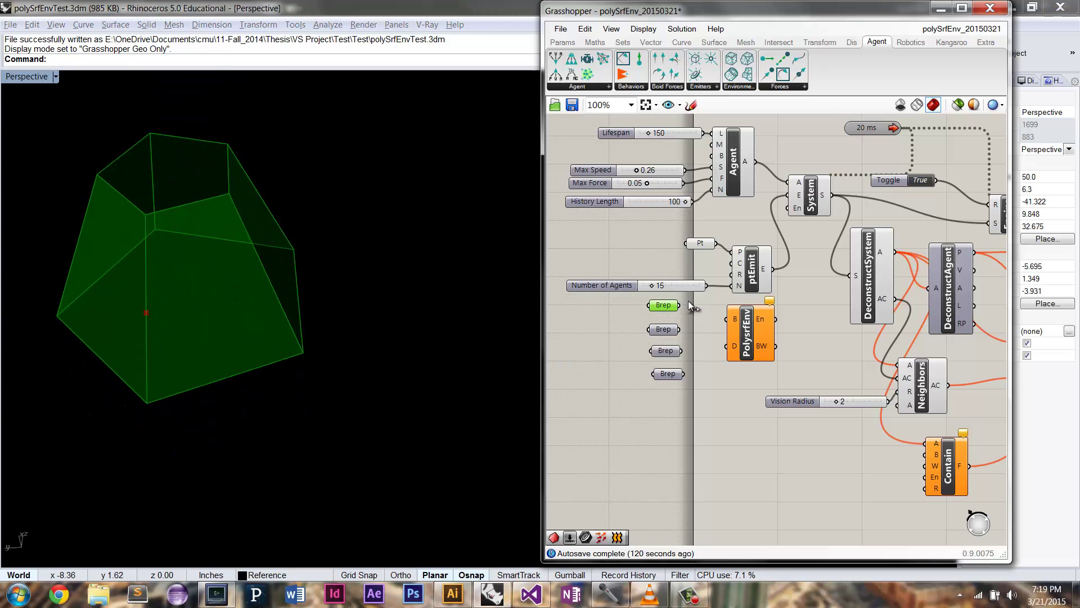
pyautogui.moveTo(714, 318); pyautogui.dragTo(737, 319)
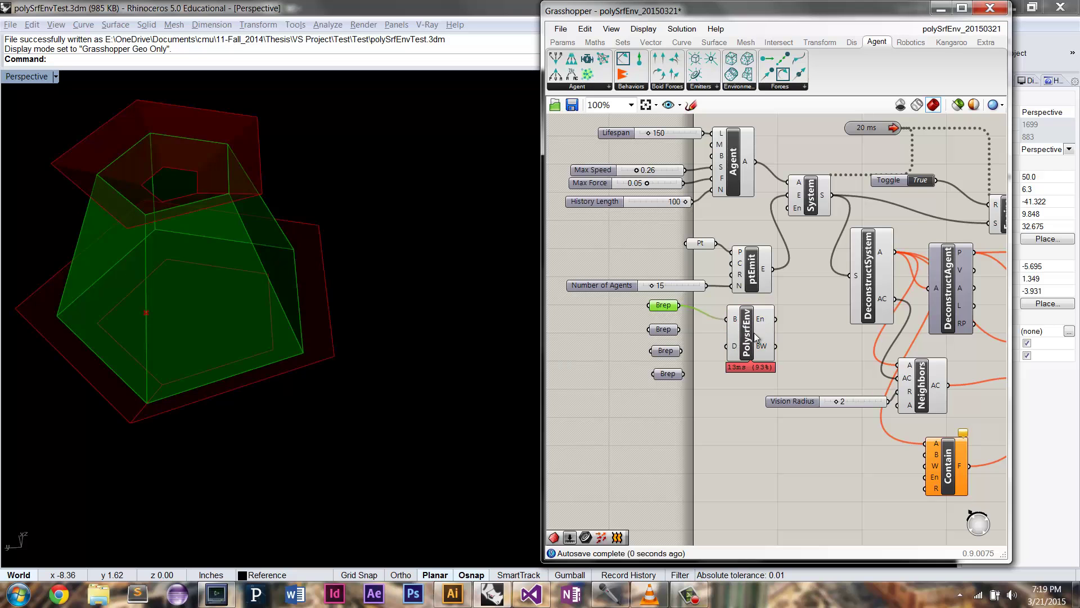
pyautogui.click(757, 336)
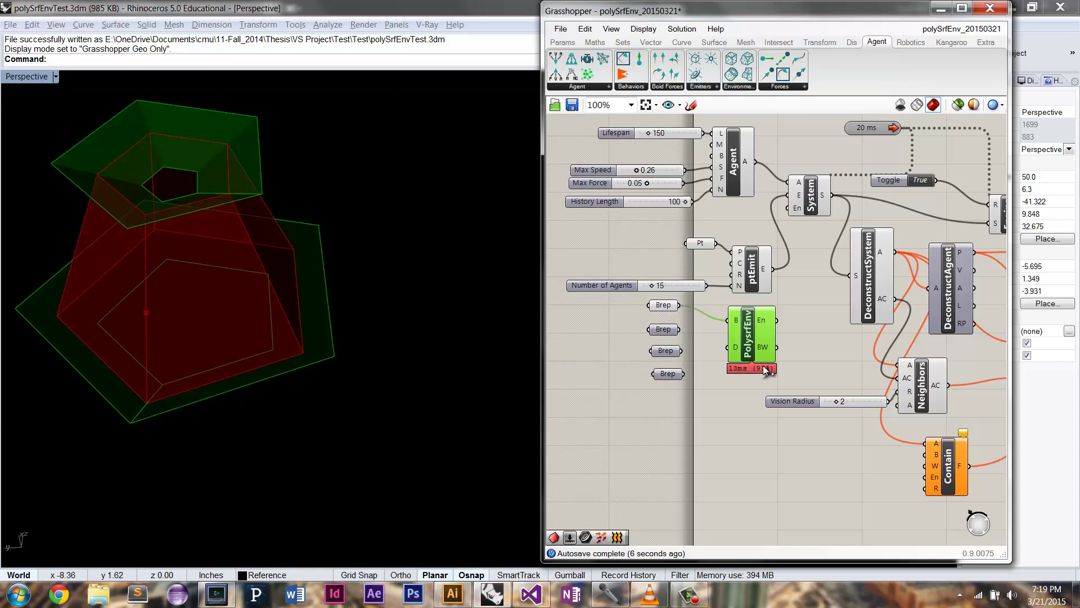
pyautogui.moveTo(269, 263); pyautogui.dragTo(245, 210, button='right')
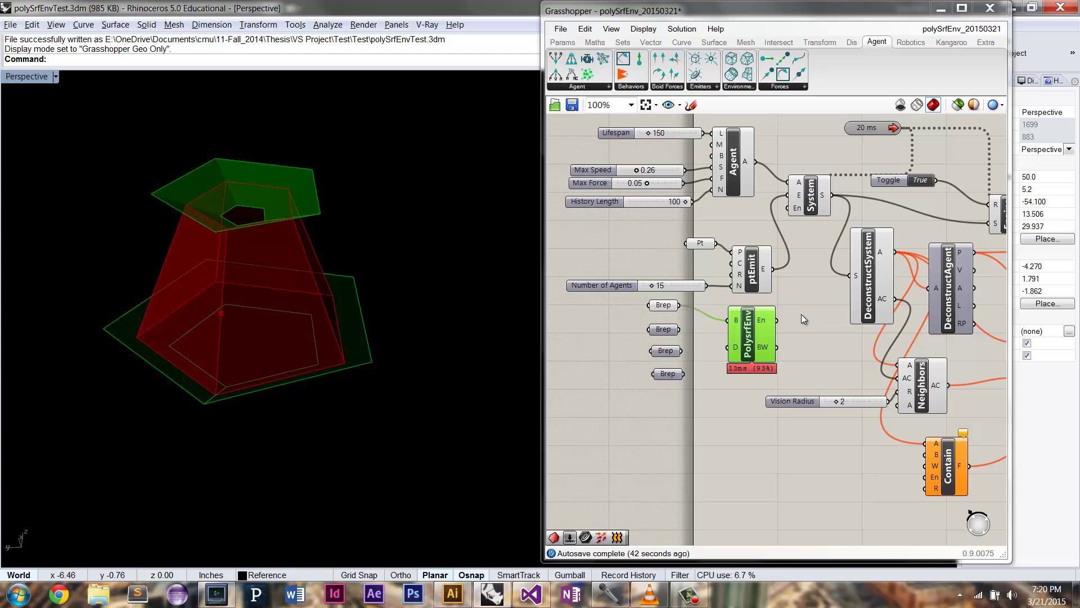
# - Connect PolysrfEnv's En output to the System component's En input and set the Toggle to False
pyautogui.moveTo(777, 319); pyautogui.dragTo(793, 211)
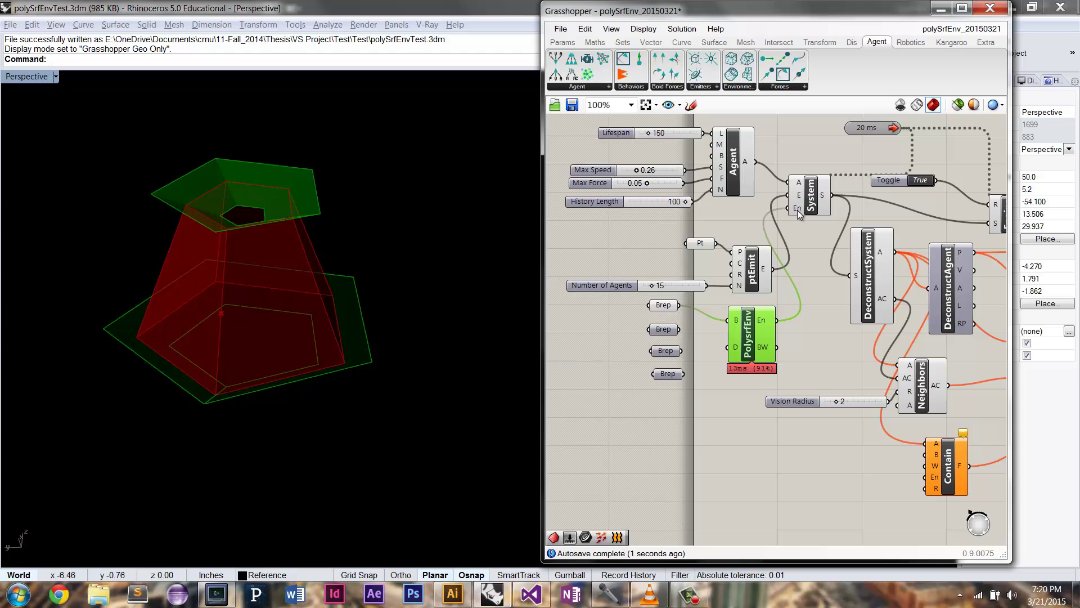
pyautogui.doubleClick(920, 180)
pyautogui.moveTo(326, 386); pyautogui.dragTo(381, 321, button='right')
# - Hide the PolysrfEnv component's preview and turn it back on
pyautogui.rightClick(751, 337)
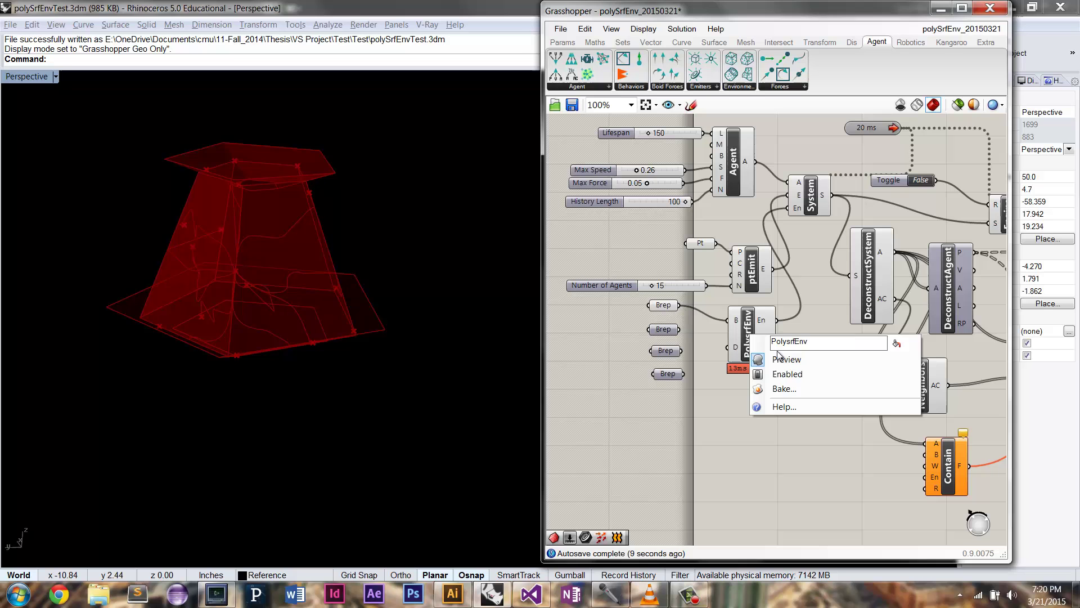
pyautogui.click(770, 343)
pyautogui.moveTo(289, 251)
pyautogui.mouseDown(button='right')
pyautogui.moveTo(298, 227)
pyautogui.moveTo(313, 248)
pyautogui.moveTo(152, 256)
pyautogui.moveTo(330, 258)
pyautogui.moveTo(326, 300)
pyautogui.moveTo(292, 205)
pyautogui.moveTo(295, 252)
pyautogui.mouseUp(button='right')
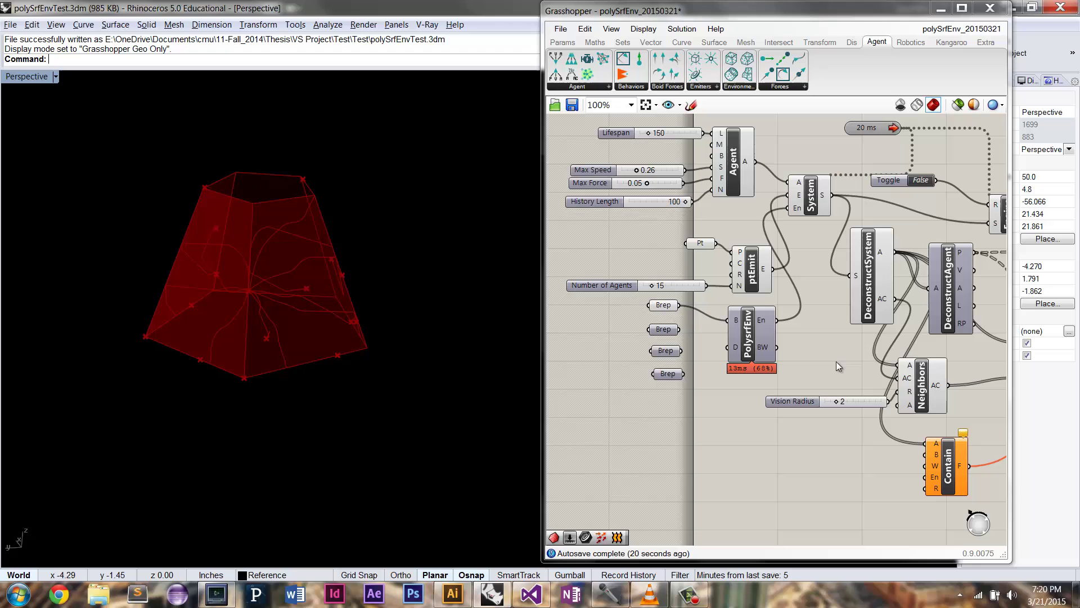
pyautogui.rightClick(756, 334)
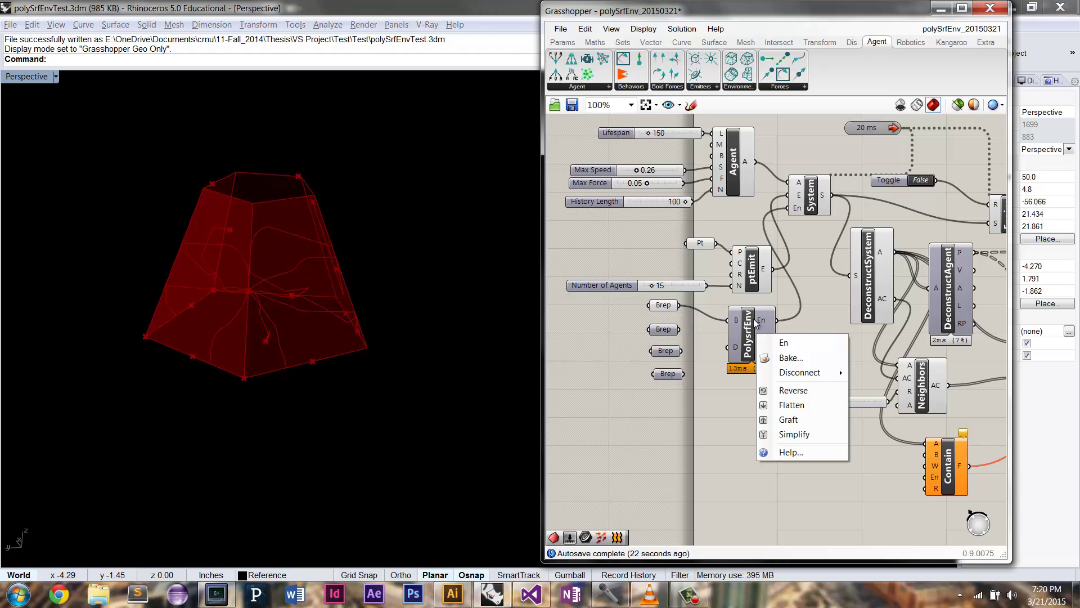
pyautogui.rightClick(751, 317)
pyautogui.click(785, 341)
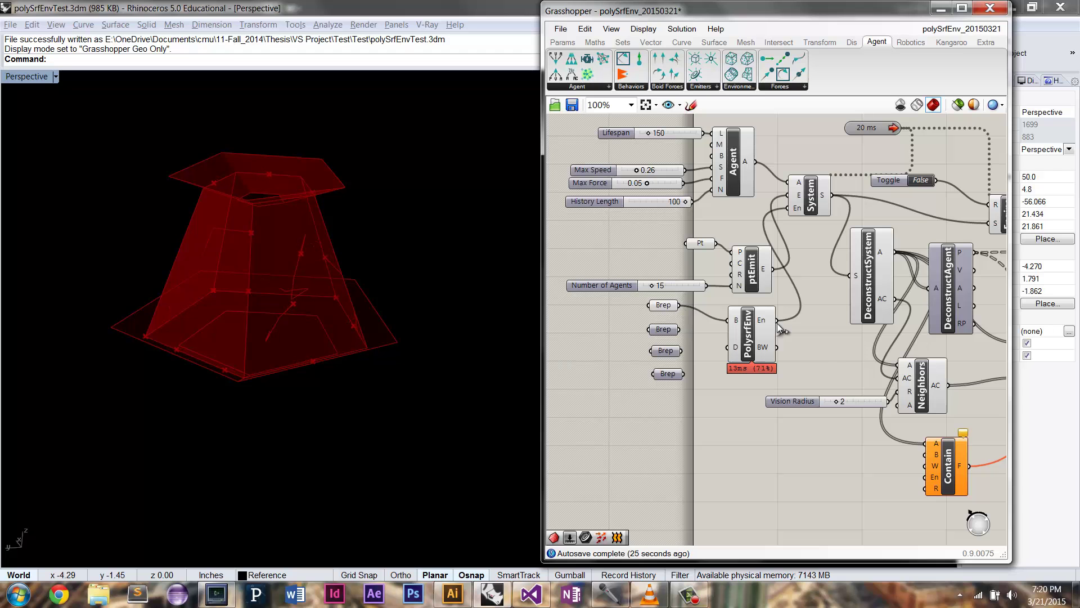
# - Connect PolysrfEnv's En output to the Contain component's En input and hide the PolysrfEnv preview
pyautogui.moveTo(777, 321); pyautogui.dragTo(926, 477)
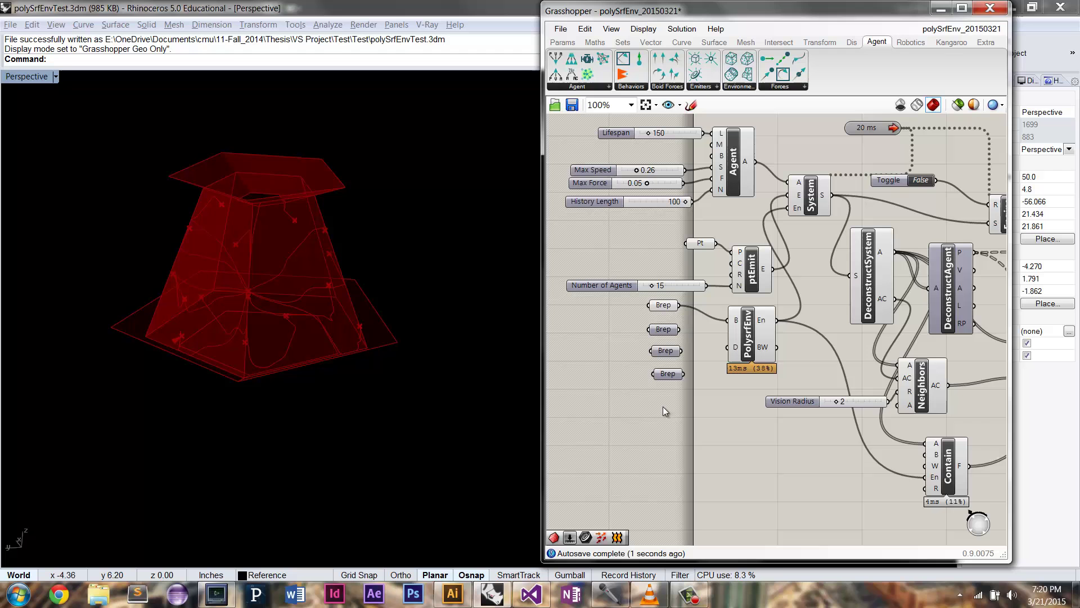
pyautogui.rightClick(753, 337)
pyautogui.click(789, 360)
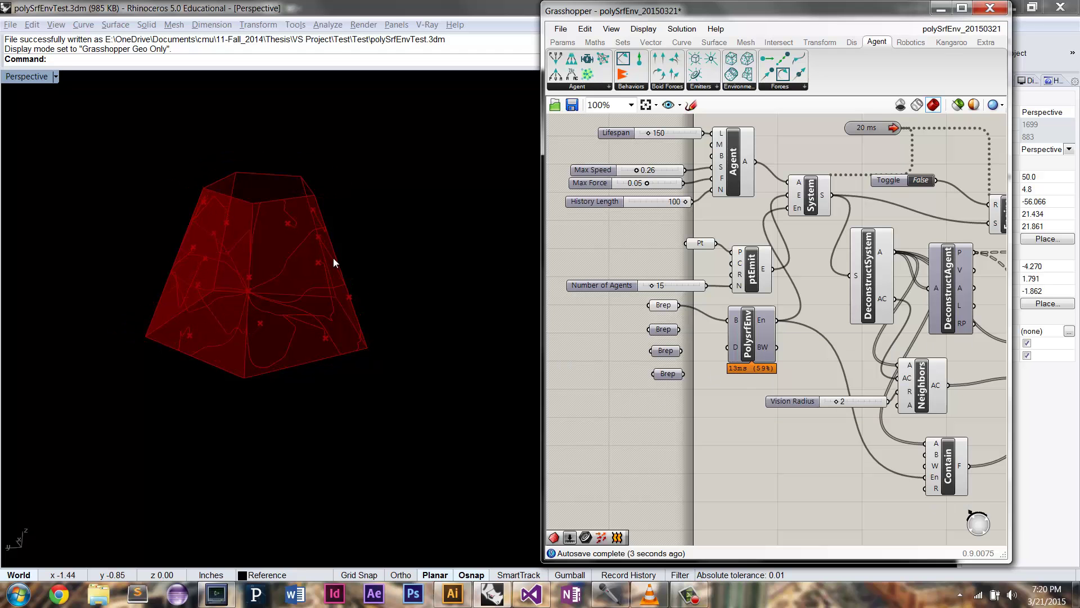
pyautogui.moveTo(336, 258); pyautogui.dragTo(242, 251, button='right')
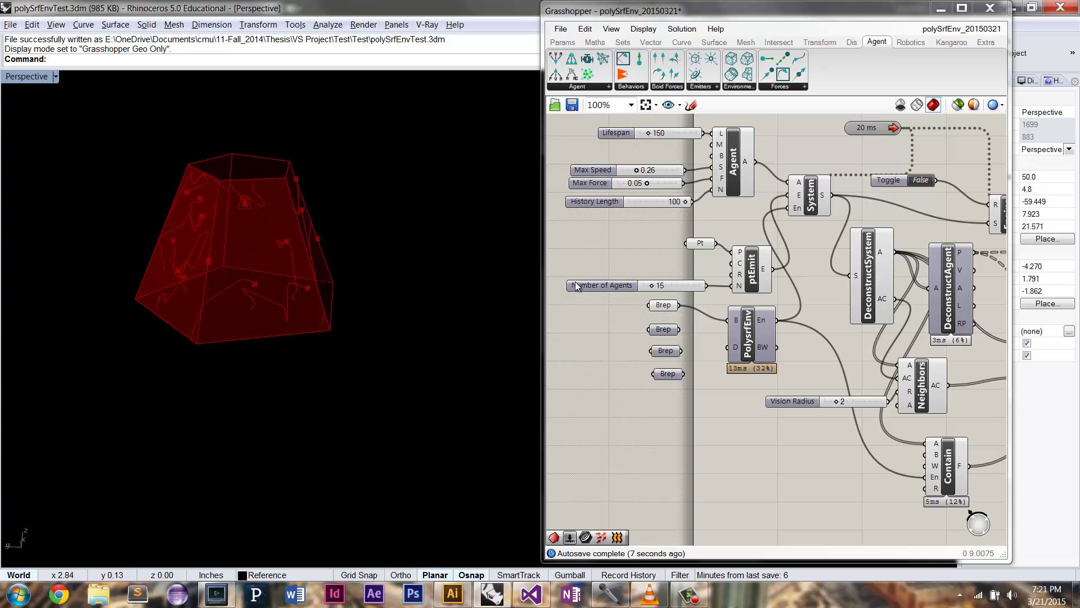
# - Select the VDis component to highlight the containment force vectors in the viewport
pyautogui.moveTo(999, 364); pyautogui.dragTo(831, 350, button='right')
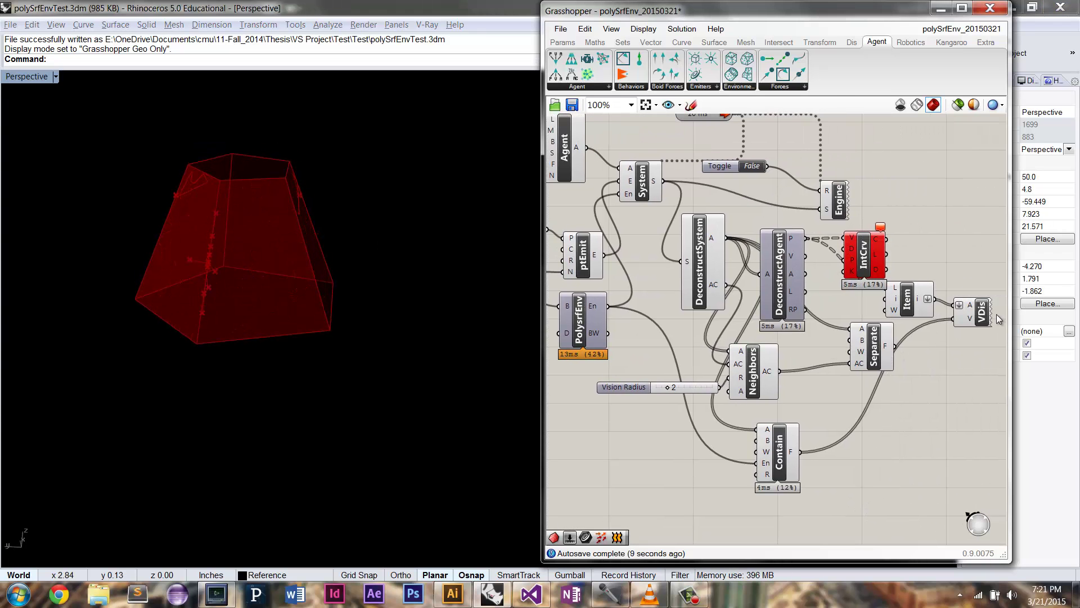
pyautogui.click(976, 313)
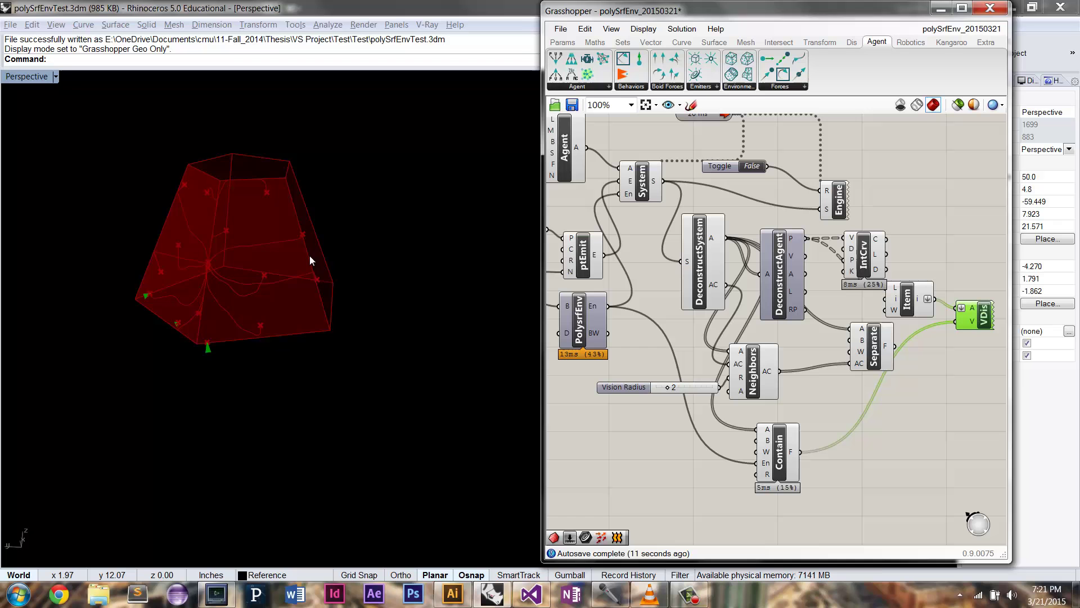
pyautogui.moveTo(308, 256); pyautogui.dragTo(285, 253, button='right')
# - Turn on the preview of the second Brep parameter and bring its curved geometry into view
pyautogui.moveTo(633, 282); pyautogui.dragTo(836, 249, button='right')
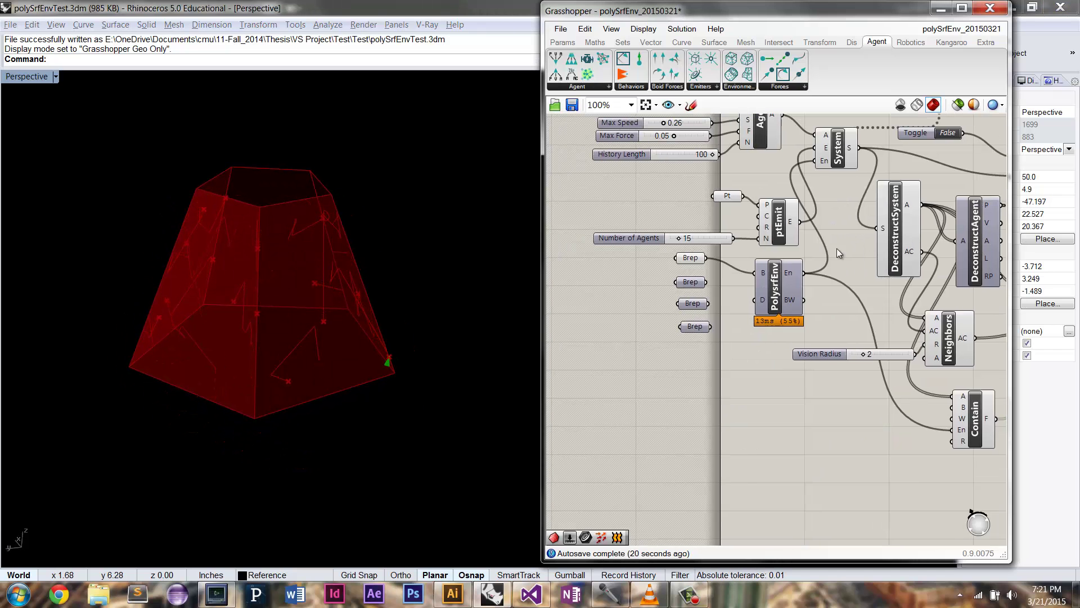
pyautogui.rightClick(696, 282)
pyautogui.click(726, 305)
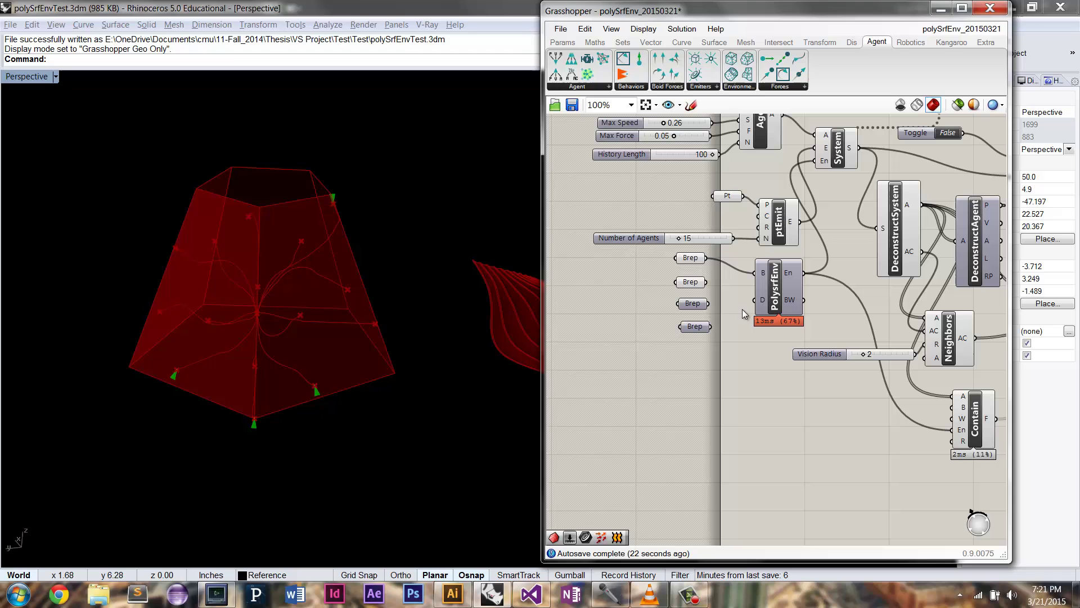
pyautogui.moveTo(366, 253)
pyautogui.keyDown('shift'); pyautogui.mouseDown(button='right')
pyautogui.moveTo(298, 261)
pyautogui.moveTo(349, 265)
pyautogui.moveTo(349, 284)
pyautogui.moveTo(338, 285)
pyautogui.moveTo(367, 272)
pyautogui.moveTo(309, 256)
pyautogui.moveTo(308, 266)
pyautogui.mouseUp(button='right'); pyautogui.keyUp('shift')
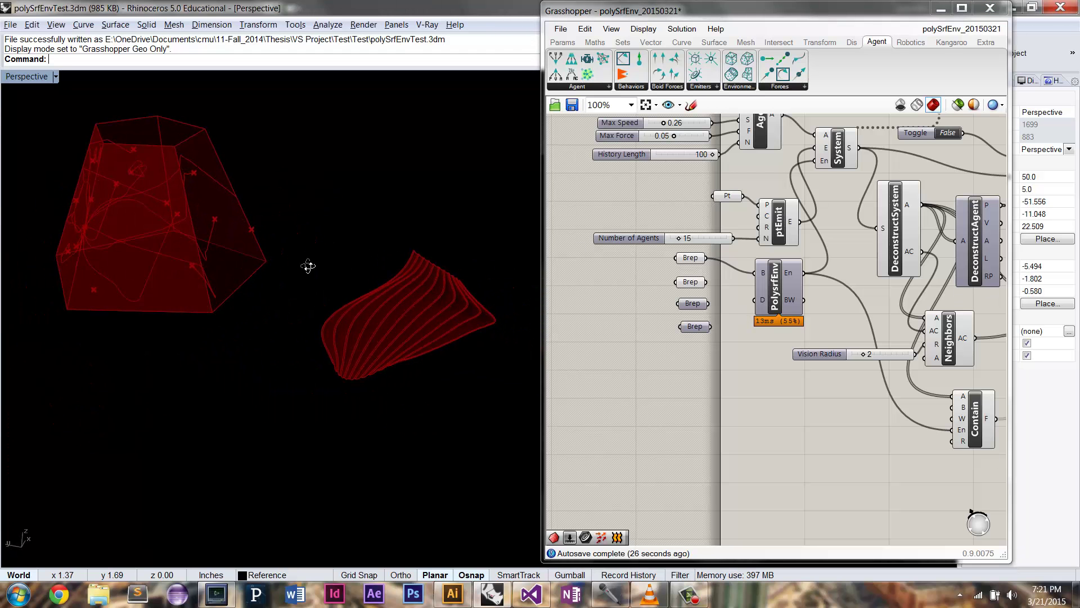
# - Replace the Brep feeding PolysrfEnv's B input with the second Brep parameter
pyautogui.click(706, 282)
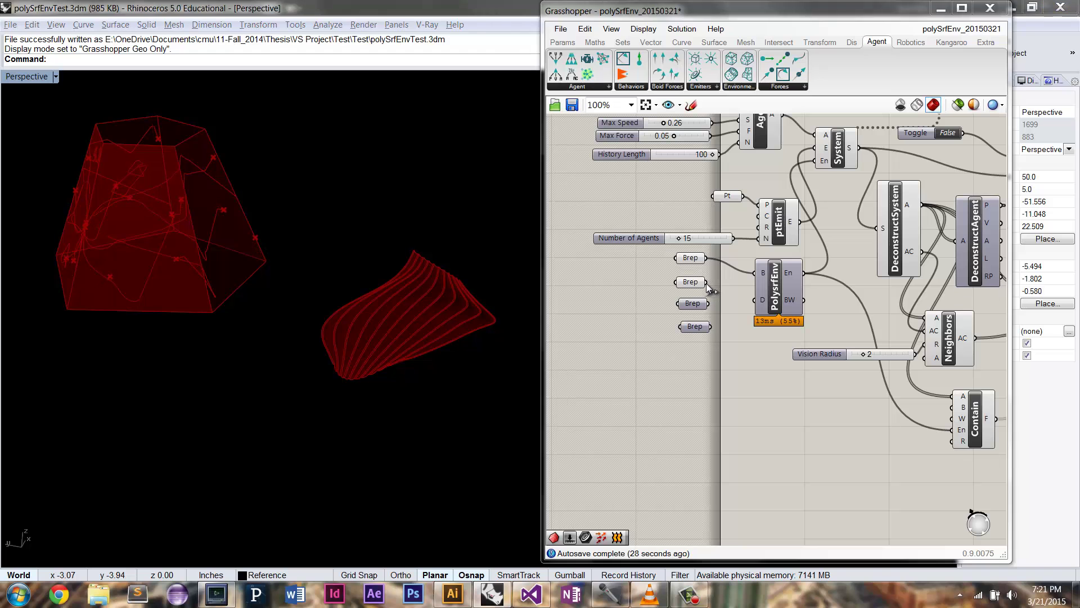
pyautogui.moveTo(707, 283); pyautogui.dragTo(756, 273)
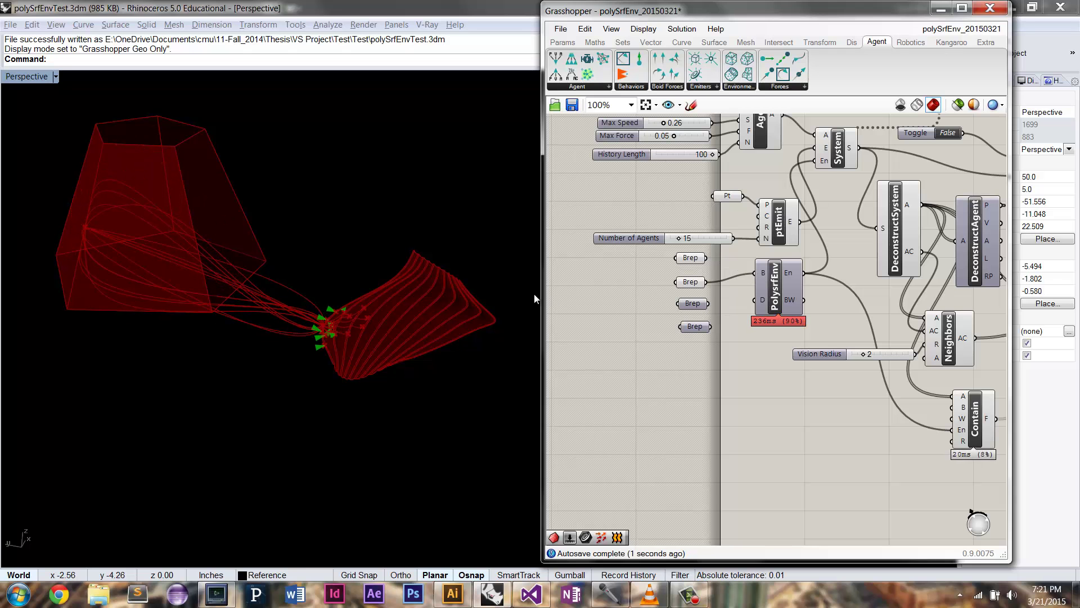
pyautogui.moveTo(426, 263); pyautogui.dragTo(415, 302, button='right')
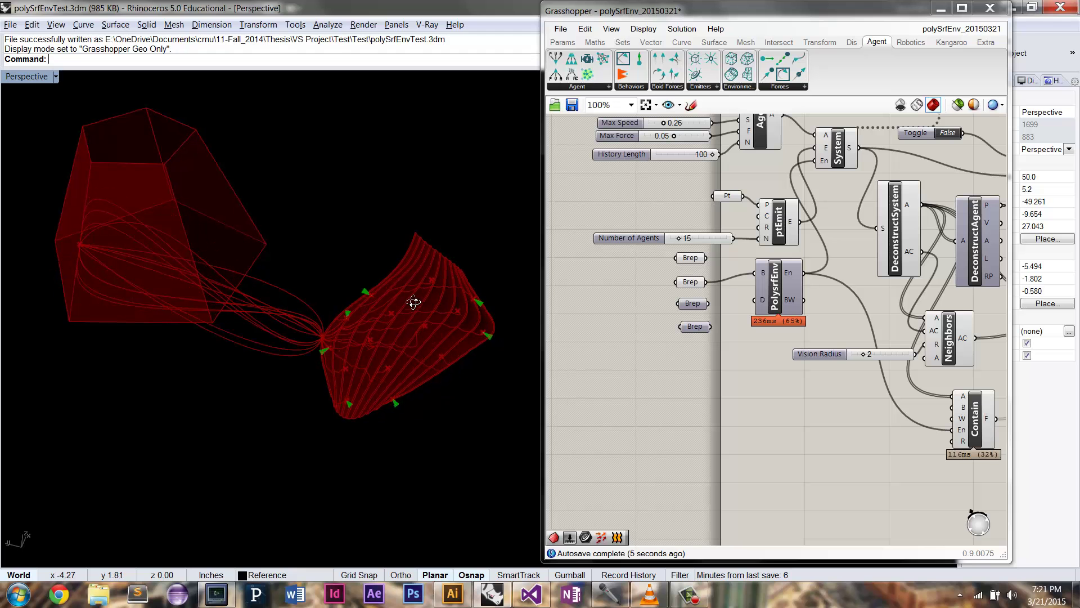
pyautogui.scroll(3, 418, 333)
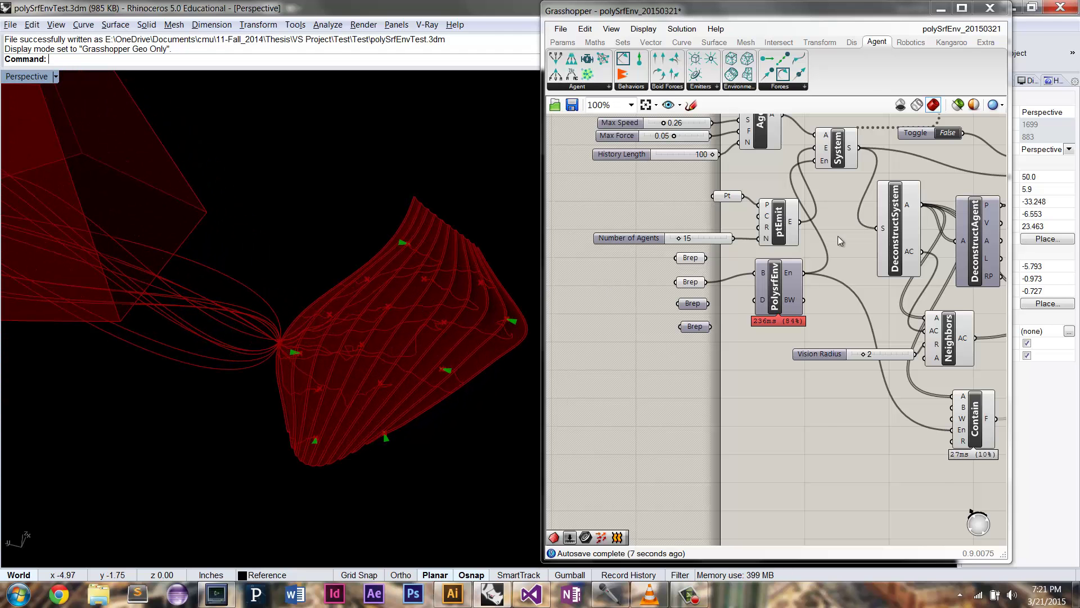
# - Set the Toggle feeding the Engine component to True
pyautogui.moveTo(965, 120); pyautogui.dragTo(881, 186, button='right')
pyautogui.doubleClick(867, 198)
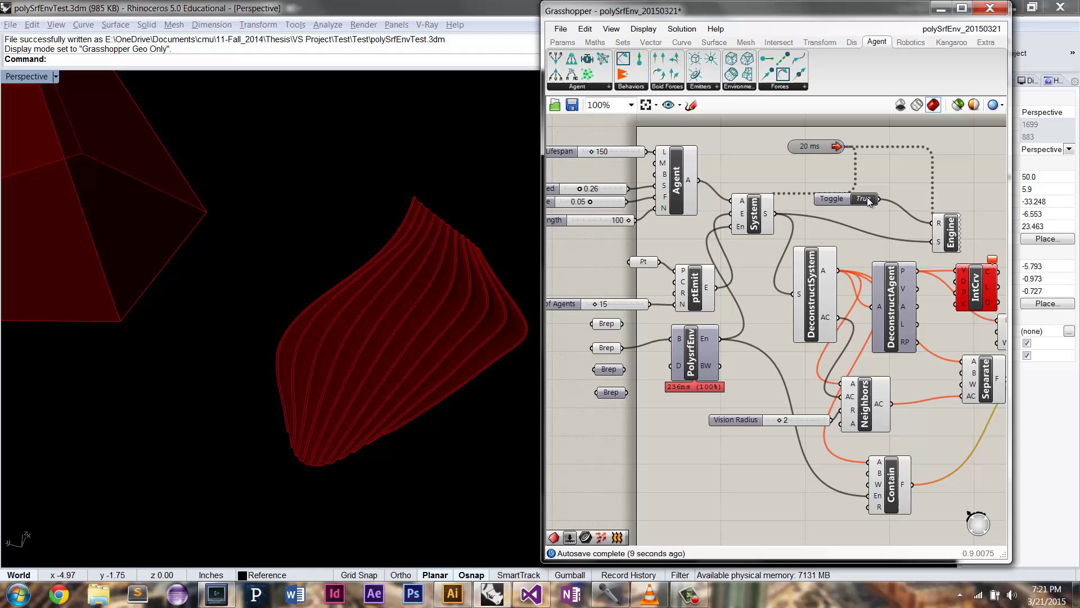
pyautogui.doubleClick(867, 198)
pyautogui.doubleClick(867, 199)
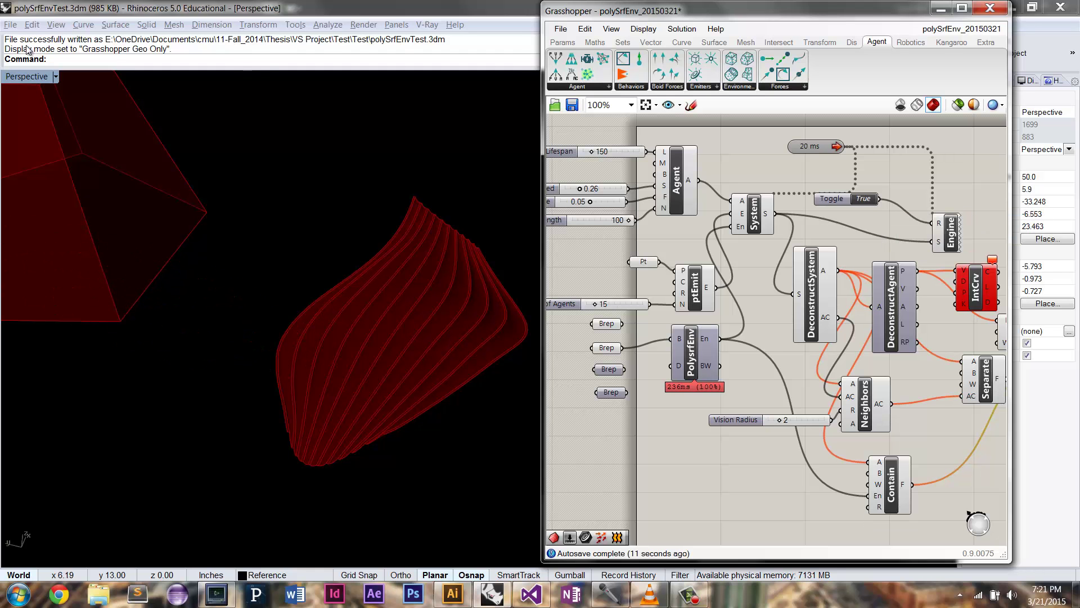
# - Display the viewport in Shaded mode and move the emitter point from the first polysurface into the curved ribbed Brep
pyautogui.click(18, 77)
pyautogui.click(90, 109)
pyautogui.scroll(-2, 166, 207)
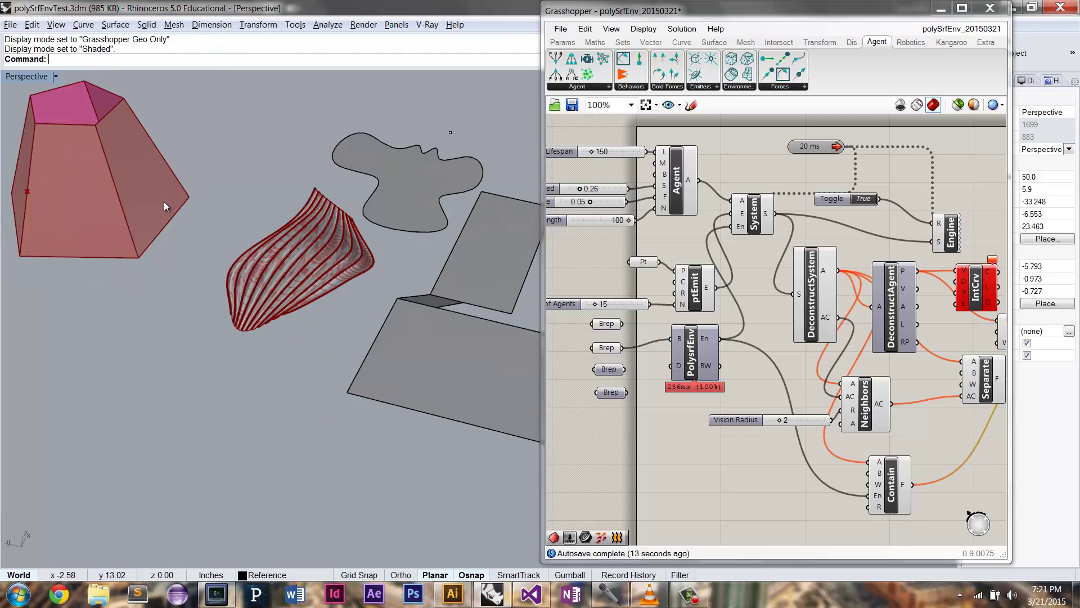
pyautogui.click(27, 192)
pyautogui.click(116, 225)
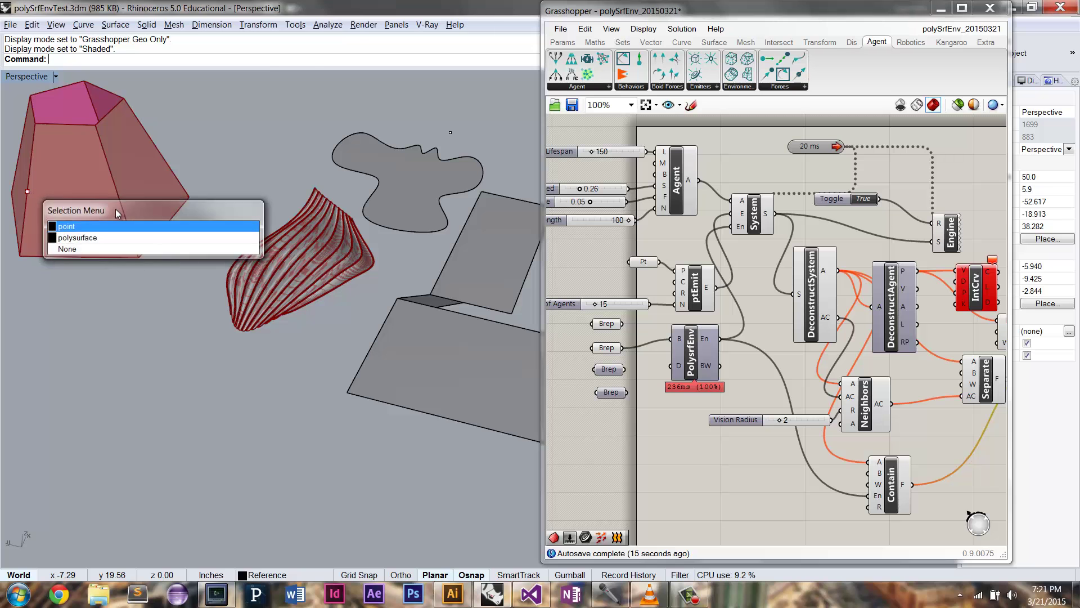
pyautogui.moveTo(27, 194); pyautogui.dragTo(282, 277)
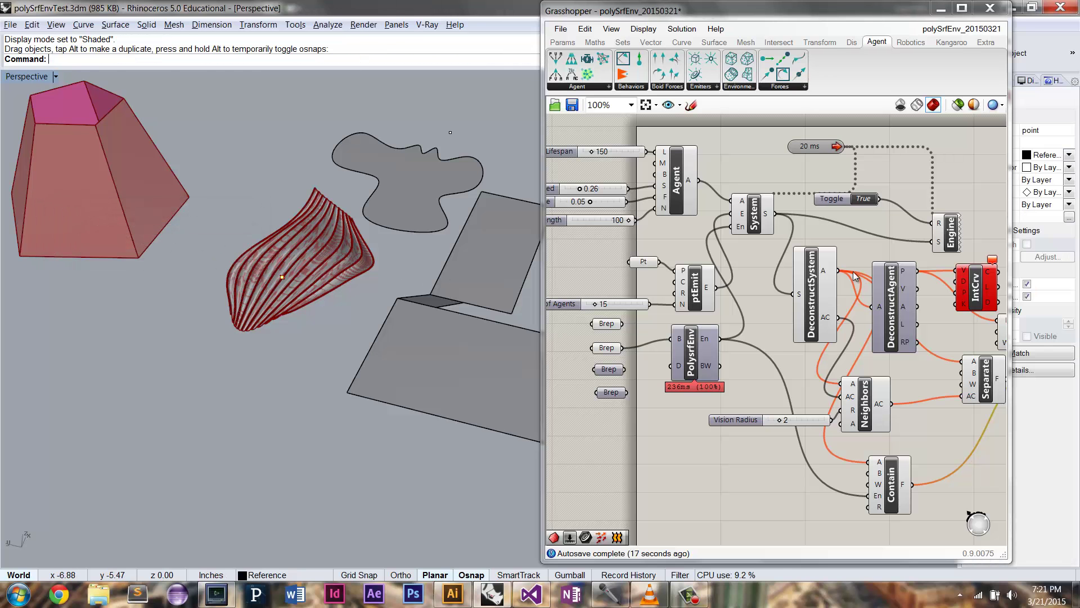
# - Restore the Grasshopper Geo Only display mode and set the Toggle to False
pyautogui.click(22, 76)
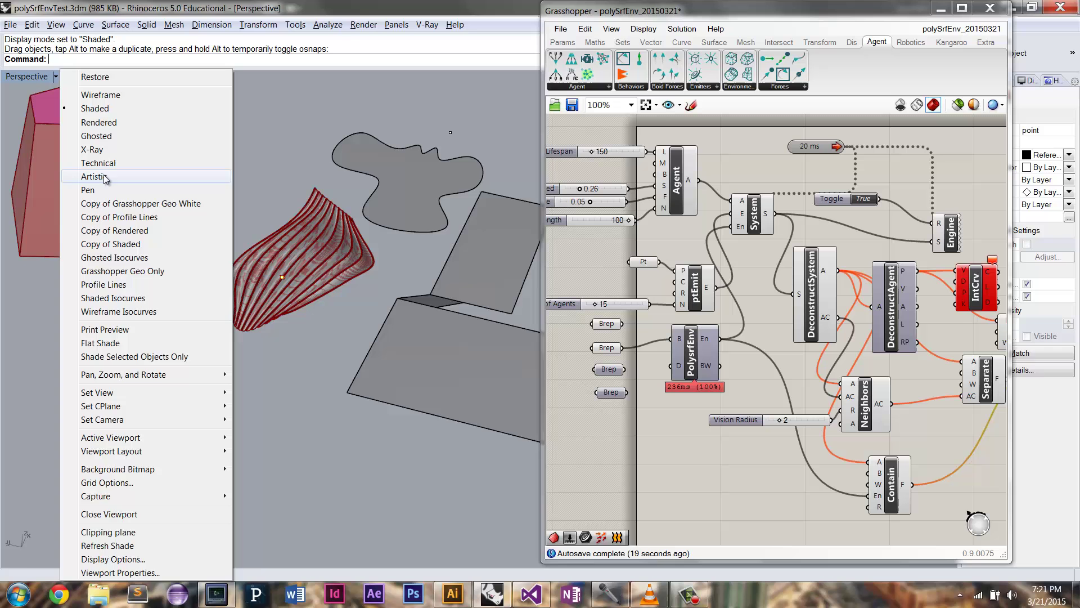
pyautogui.click(112, 273)
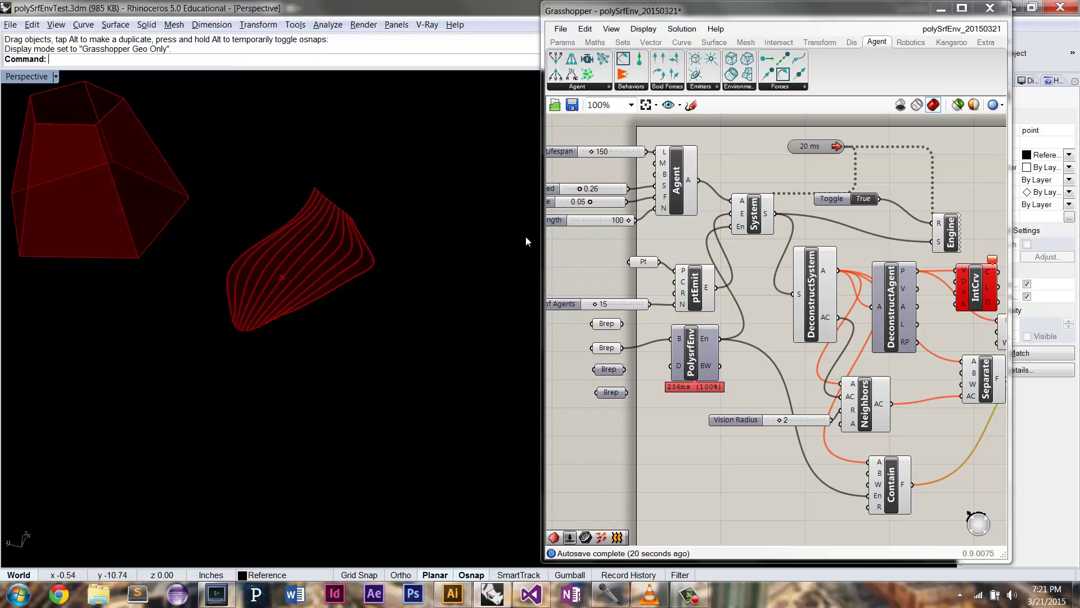
pyautogui.click(869, 197)
pyautogui.scroll(3, 305, 258)
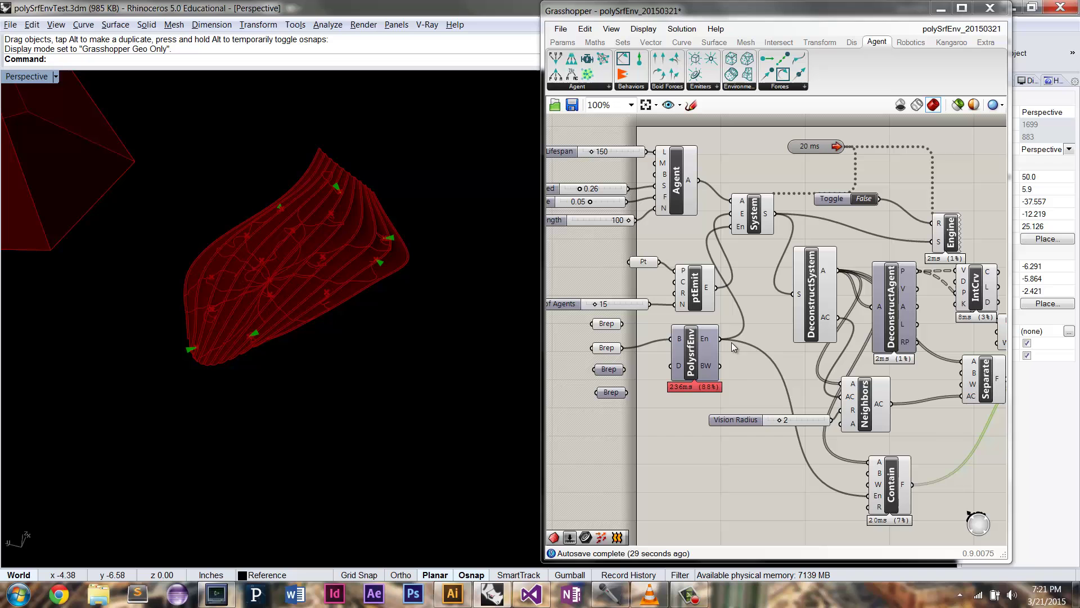
# - Show the PolysrfEnv preview, examine the environment surfaces around the curved Brep's upper edge up close, and hide the preview again
pyautogui.rightClick(691, 350)
pyautogui.click(728, 376)
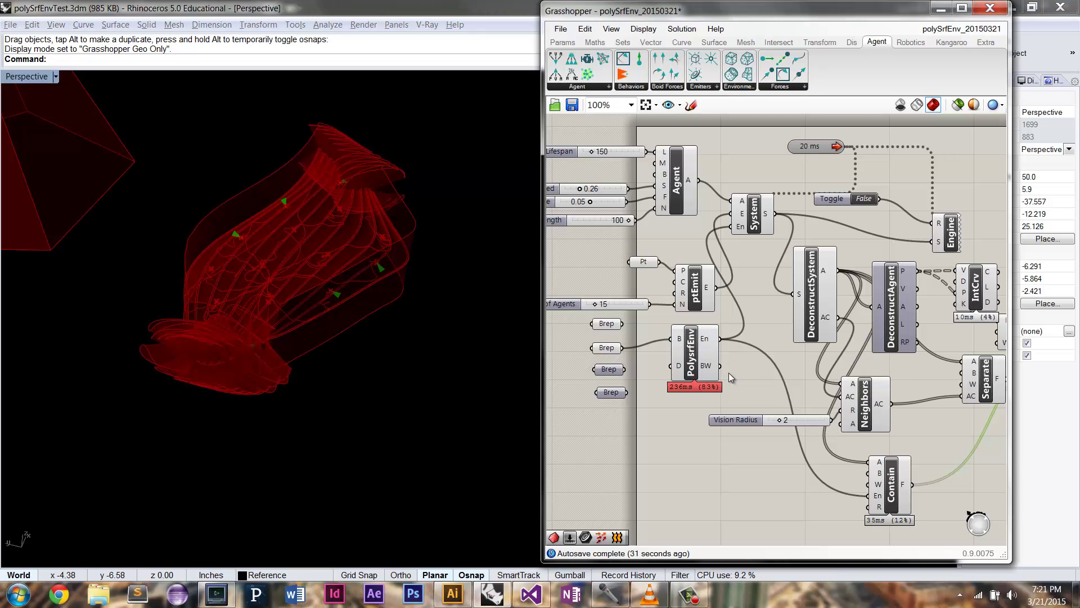
pyautogui.moveTo(295, 254); pyautogui.dragTo(321, 222, button='right')
pyautogui.scroll(4, 346, 144)
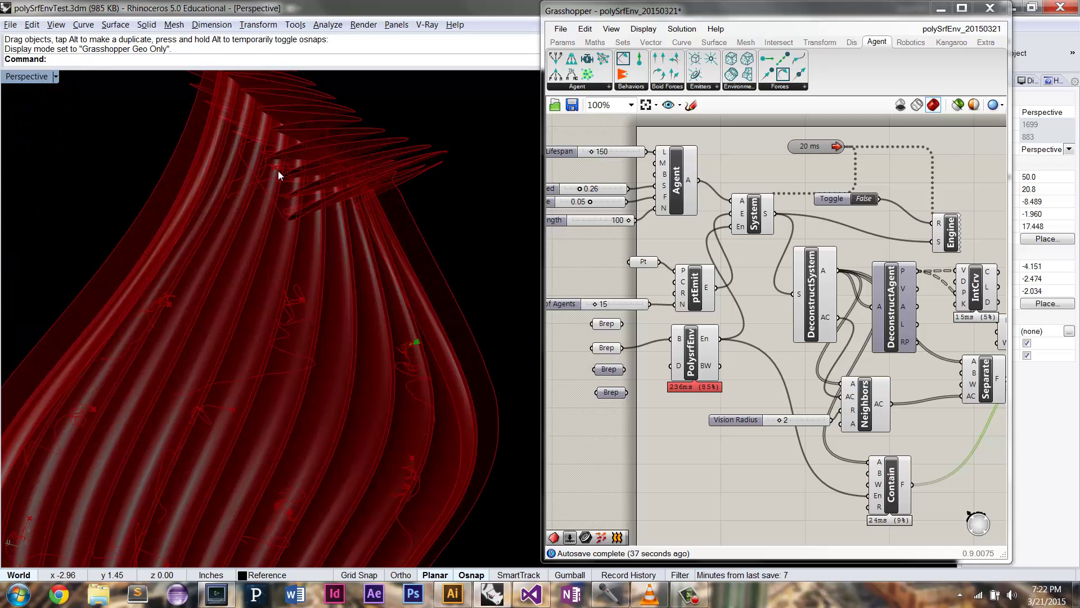
pyautogui.scroll(3, 276, 174)
pyautogui.moveTo(363, 190); pyautogui.dragTo(455, 155, button='right')
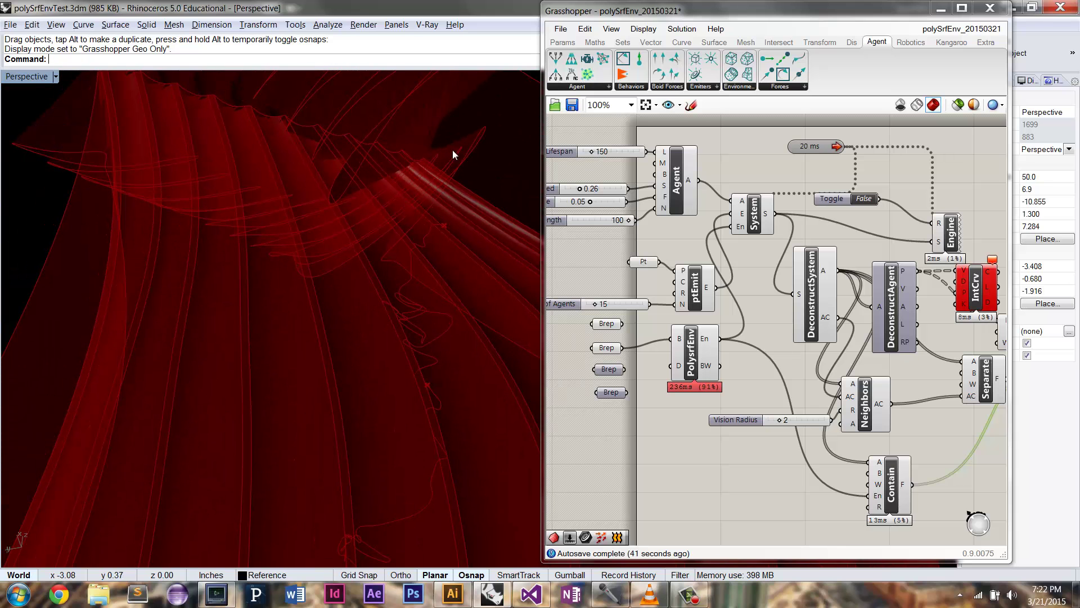
pyautogui.rightClick(710, 350)
pyautogui.click(724, 362)
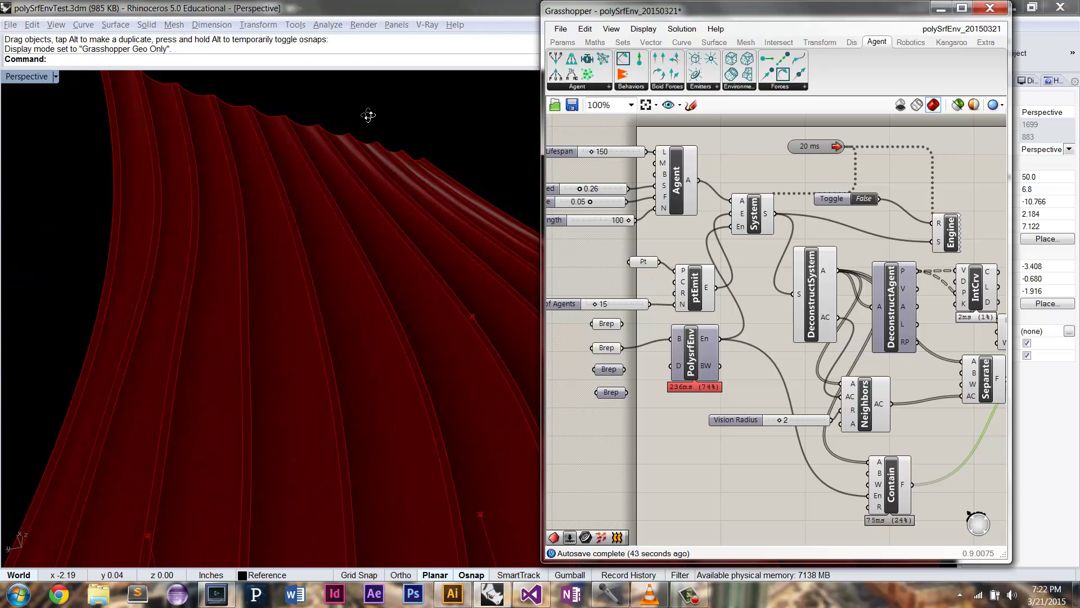
# - Turn on the PolysrfEnv component's preview over the curved ribbed Brep
pyautogui.moveTo(368, 116); pyautogui.dragTo(396, 213, button='right')
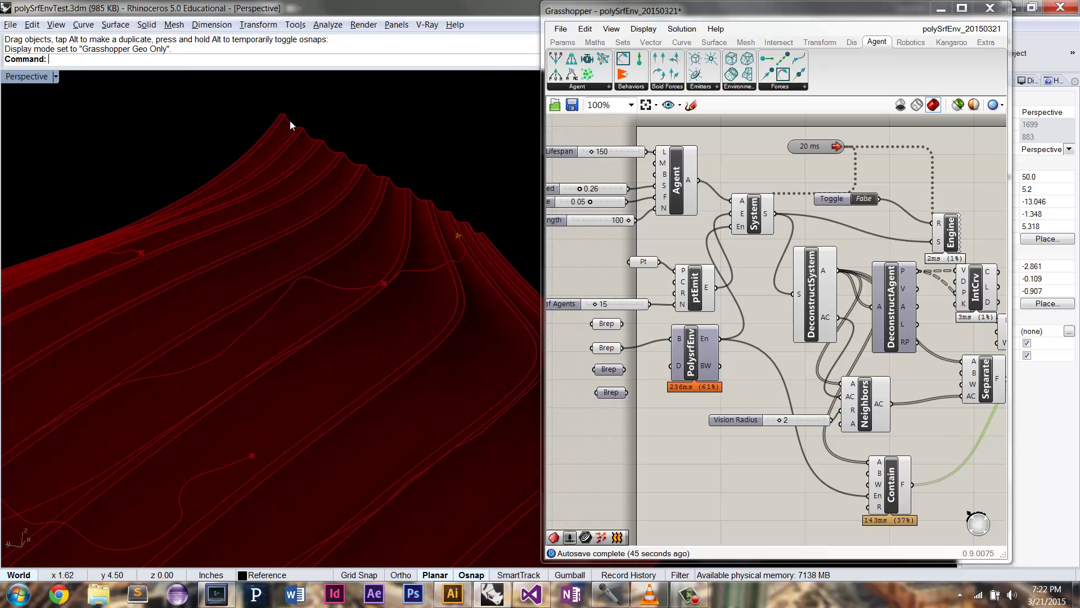
pyautogui.moveTo(331, 174); pyautogui.dragTo(309, 169, button='right')
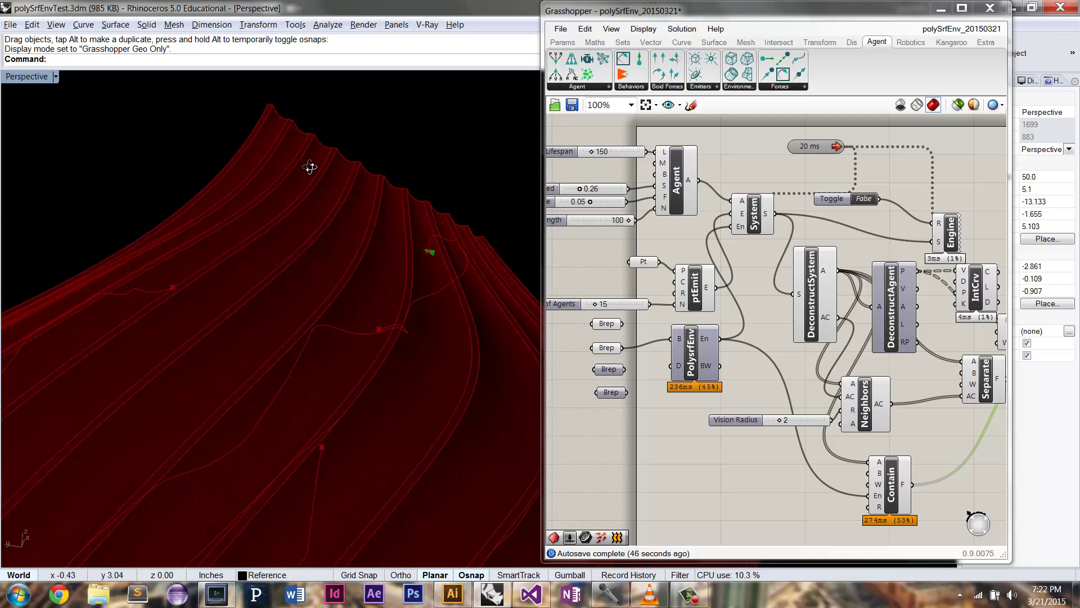
pyautogui.rightClick(692, 351)
pyautogui.click(730, 373)
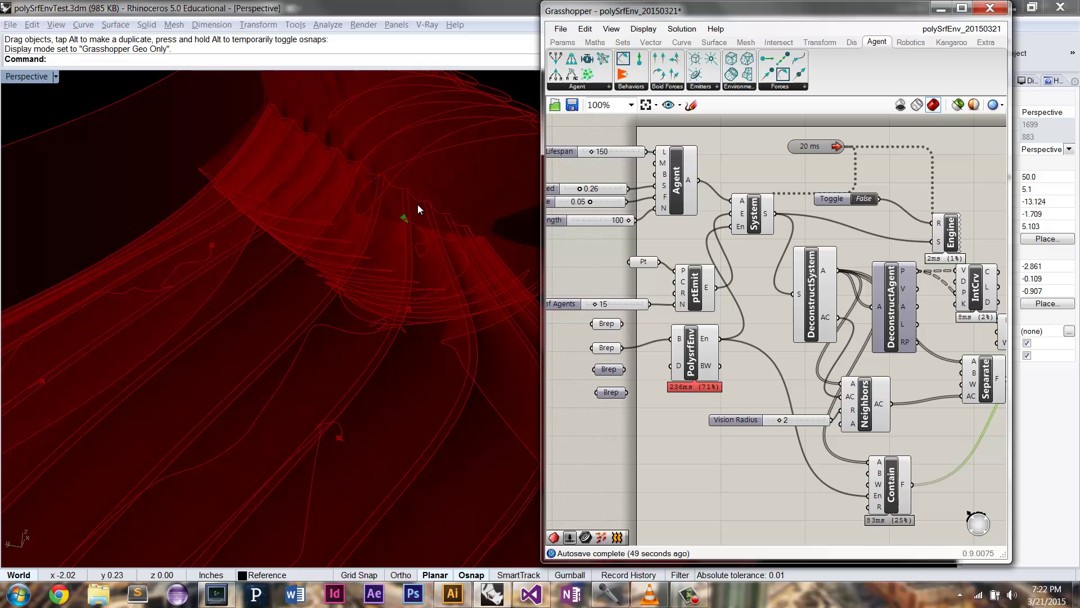
# - Add a Unit Z vector component and wire it into PolysrfEnv's border extrusion direction input (D)
pyautogui.moveTo(681, 371)
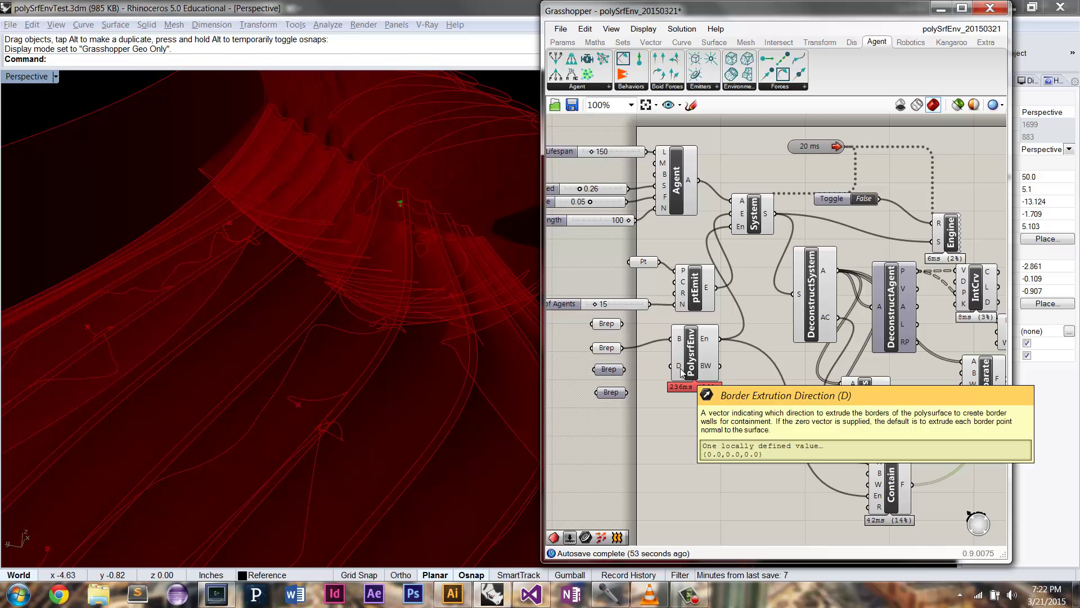
pyautogui.moveTo(353, 213); pyautogui.dragTo(402, 269, button='right')
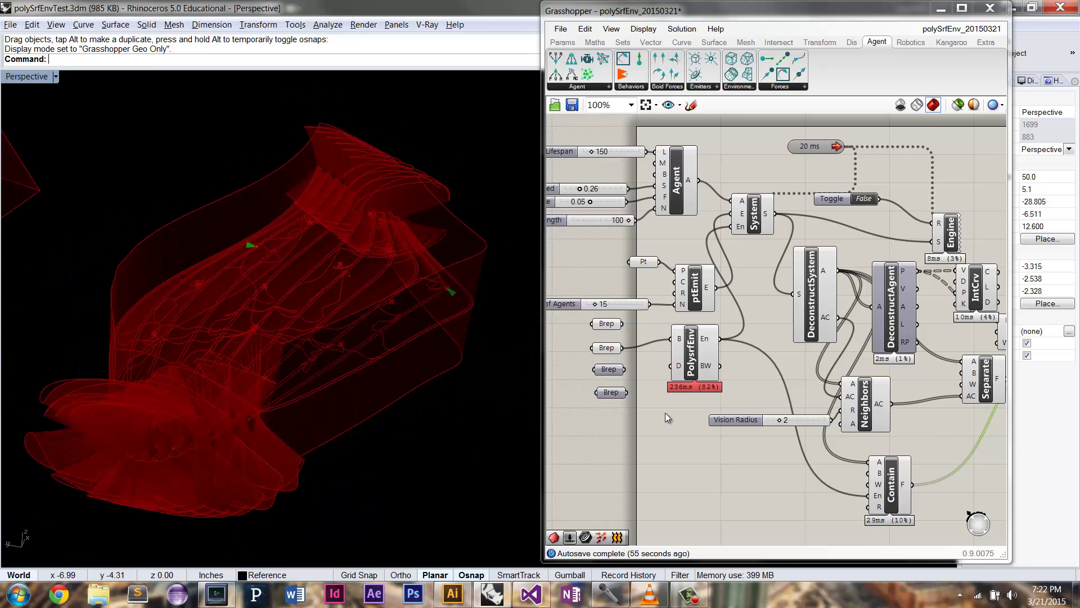
pyautogui.doubleClick(642, 419)
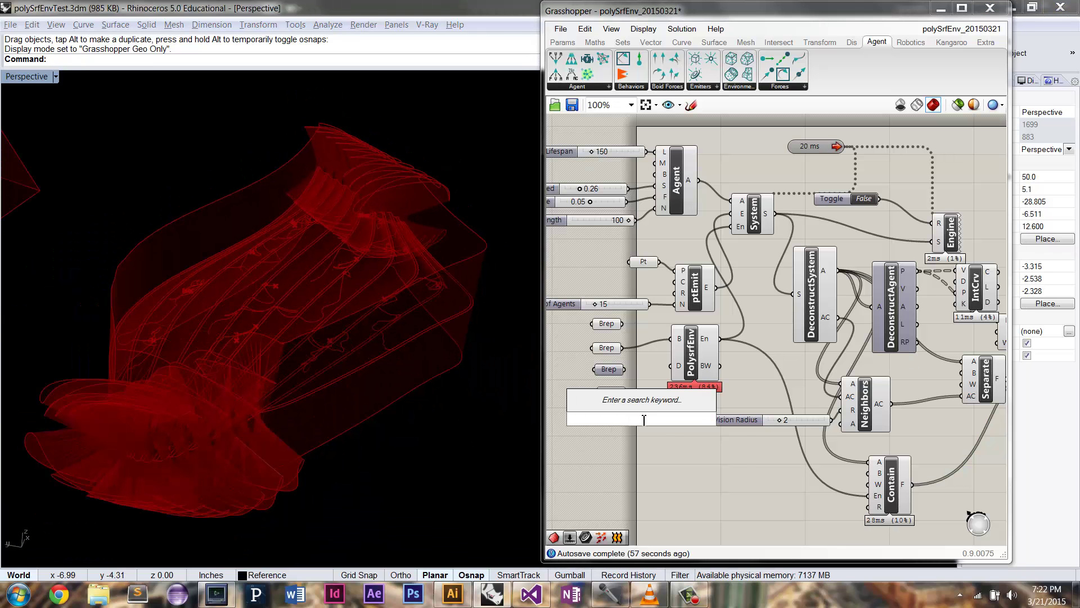
pyautogui.write('Z')
pyautogui.press('Return')
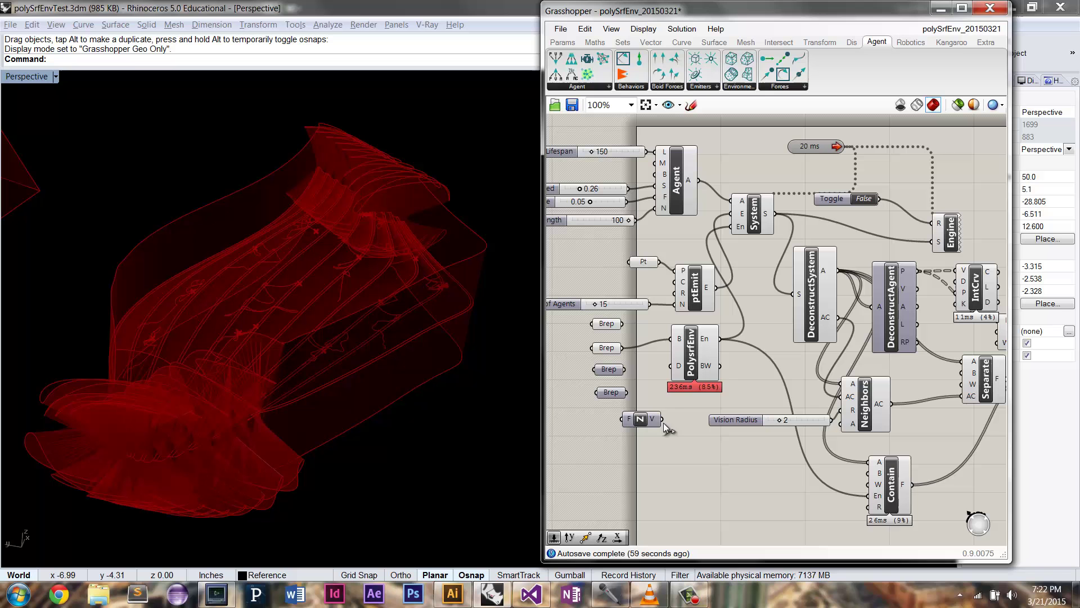
pyautogui.moveTo(663, 423); pyautogui.dragTo(671, 366)
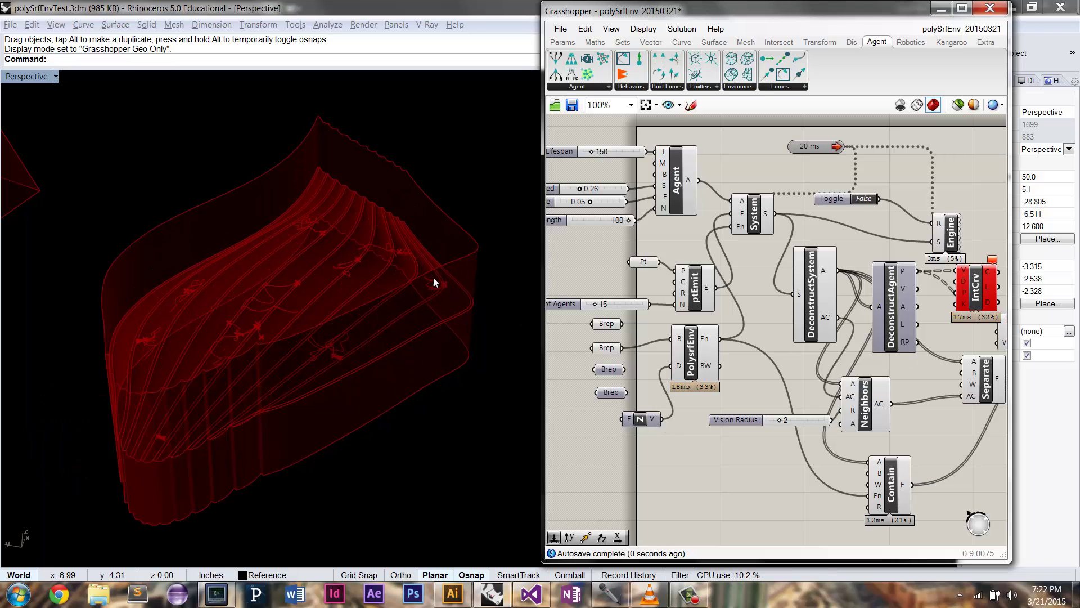
# - Turn on the preview of the third Brep parameter, the flat curvy surface beside the ribbed Brep
pyautogui.moveTo(434, 285); pyautogui.dragTo(400, 285, button='right')
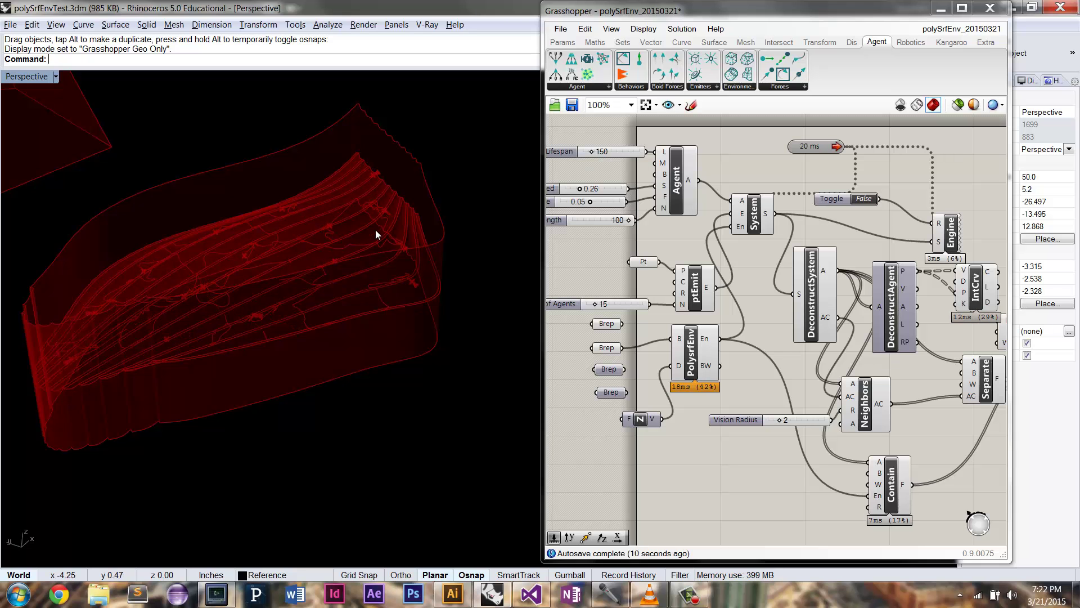
pyautogui.moveTo(340, 179); pyautogui.dragTo(336, 239, button='right')
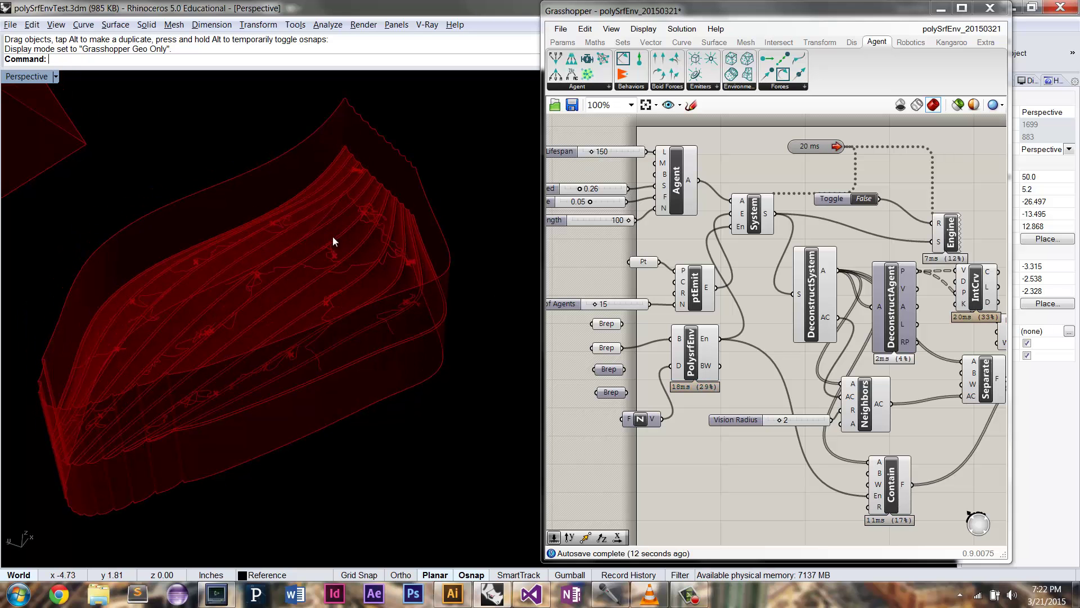
pyautogui.rightClick(606, 367)
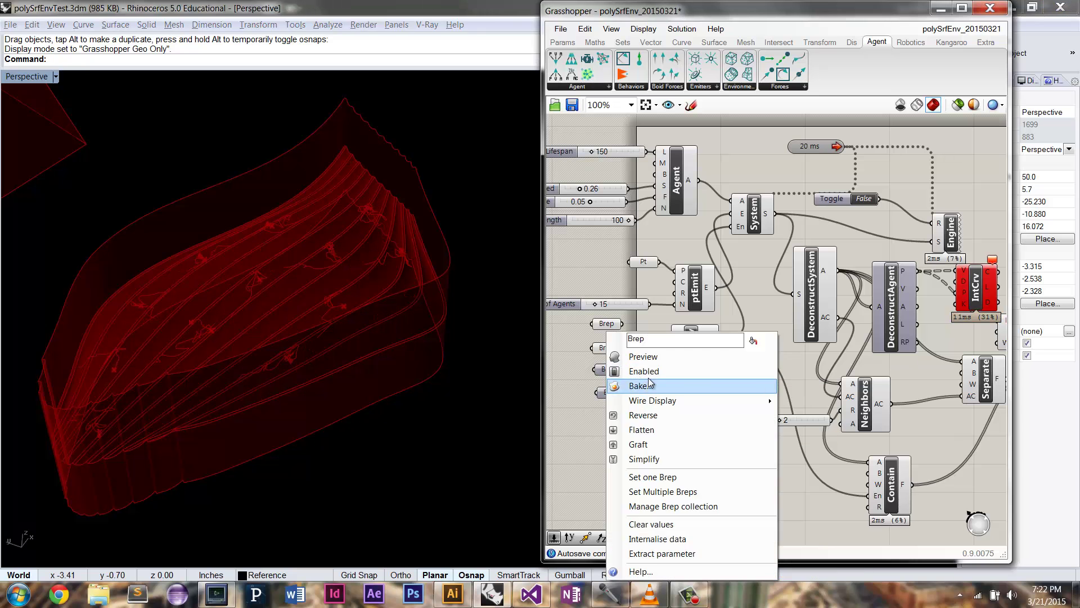
pyautogui.click(631, 357)
pyautogui.moveTo(413, 161); pyautogui.dragTo(326, 231, button='right')
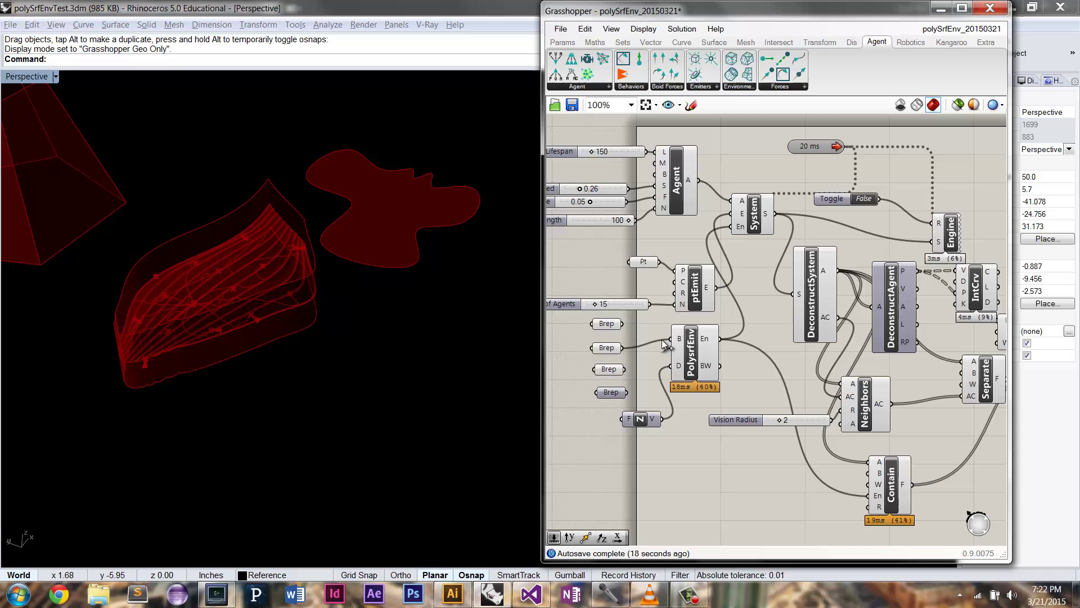
# - Wire the third Brep parameter into PolysrfEnv's B input in place of the second, and examine the agents and border walls
pyautogui.moveTo(625, 369); pyautogui.dragTo(672, 340)
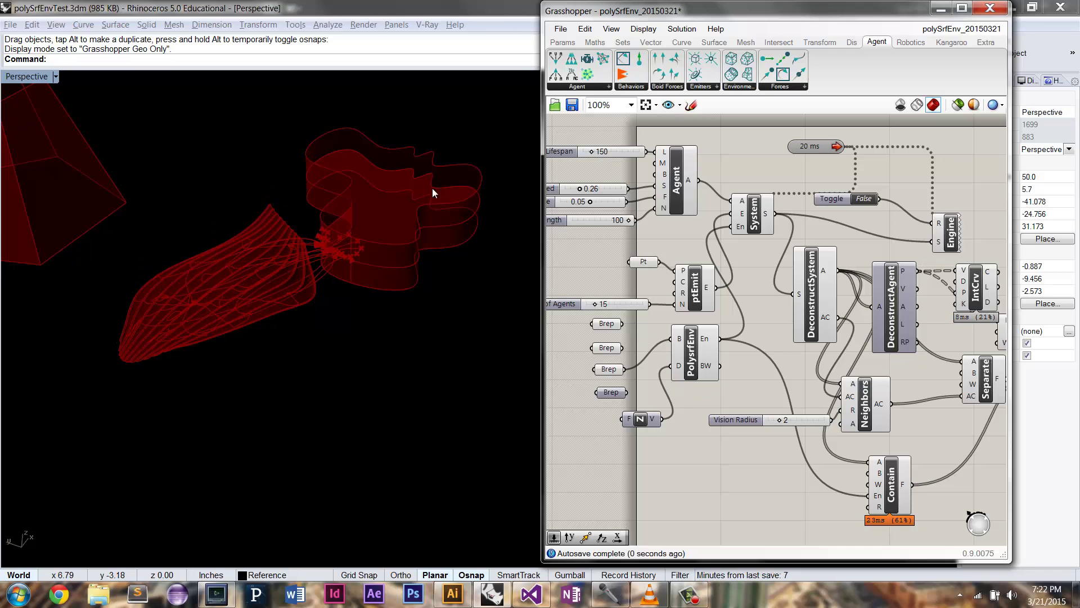
pyautogui.keyDown('shift'); pyautogui.moveTo(432, 188); pyautogui.dragTo(418, 203, button='right'); pyautogui.keyUp('shift')
pyautogui.moveTo(671, 366)
pyautogui.keyDown('ctrl'); pyautogui.mouseDown()
pyautogui.moveTo(662, 419)
pyautogui.moveTo(675, 372)
pyautogui.mouseUp(); pyautogui.keyUp('ctrl')
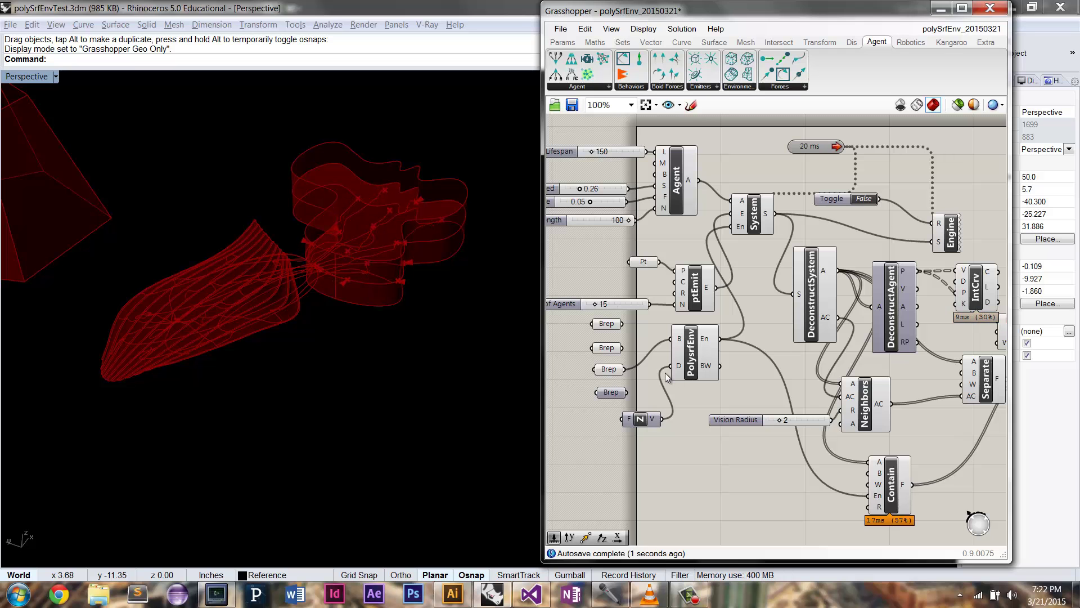
pyautogui.moveTo(389, 249); pyautogui.dragTo(455, 305, button='right')
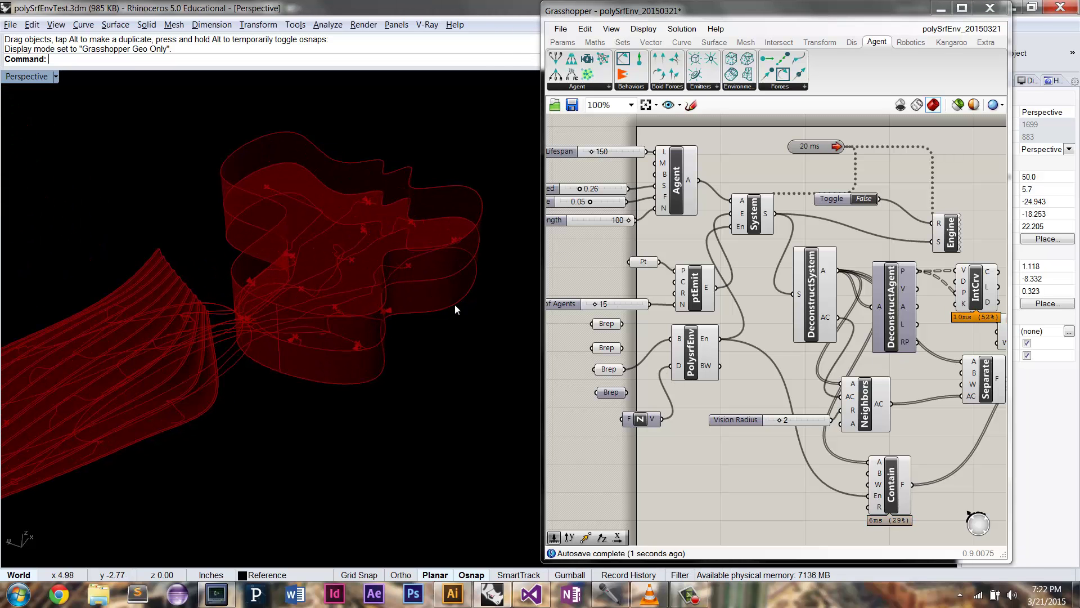
# - Hide the PolysrfEnv preview so only the flat curvy Brep and the agents are displayed
pyautogui.rightClick(687, 338)
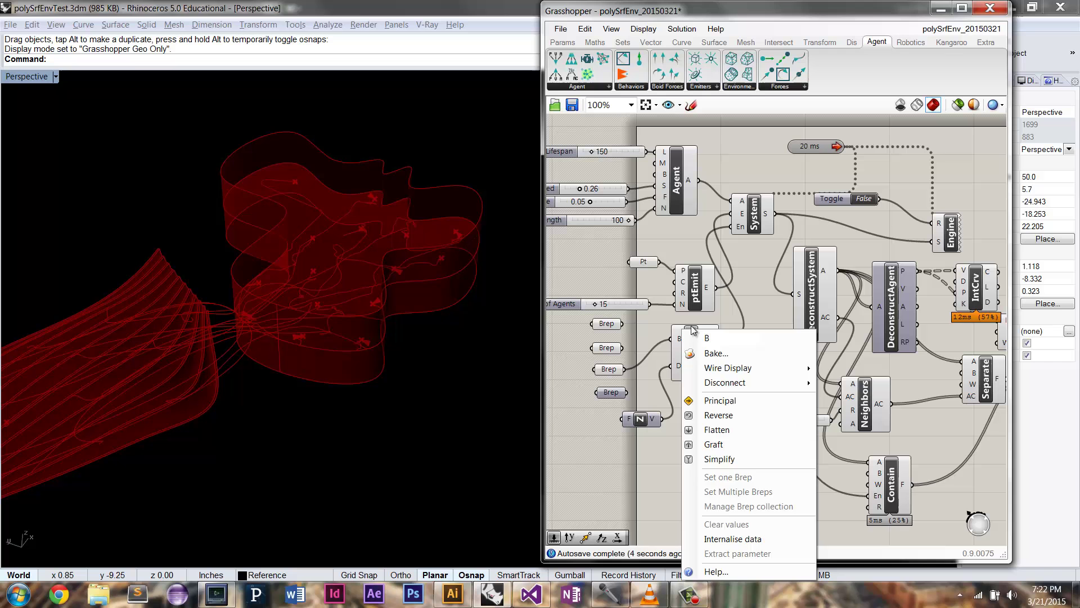
pyautogui.press('Escape')
pyautogui.rightClick(693, 332)
pyautogui.click(714, 352)
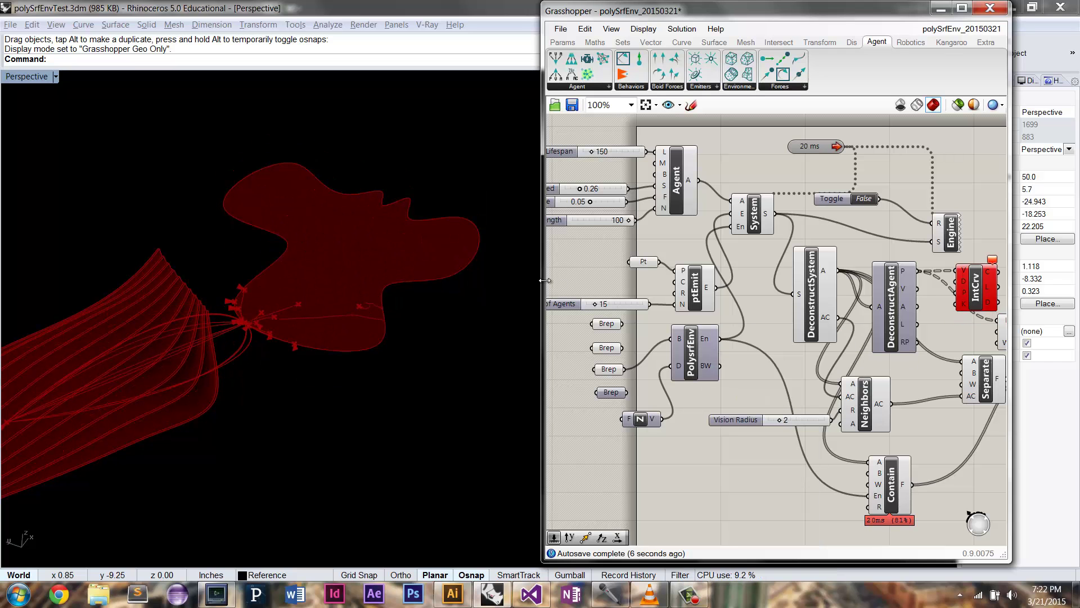
pyautogui.moveTo(427, 264); pyautogui.dragTo(414, 306, button='right')
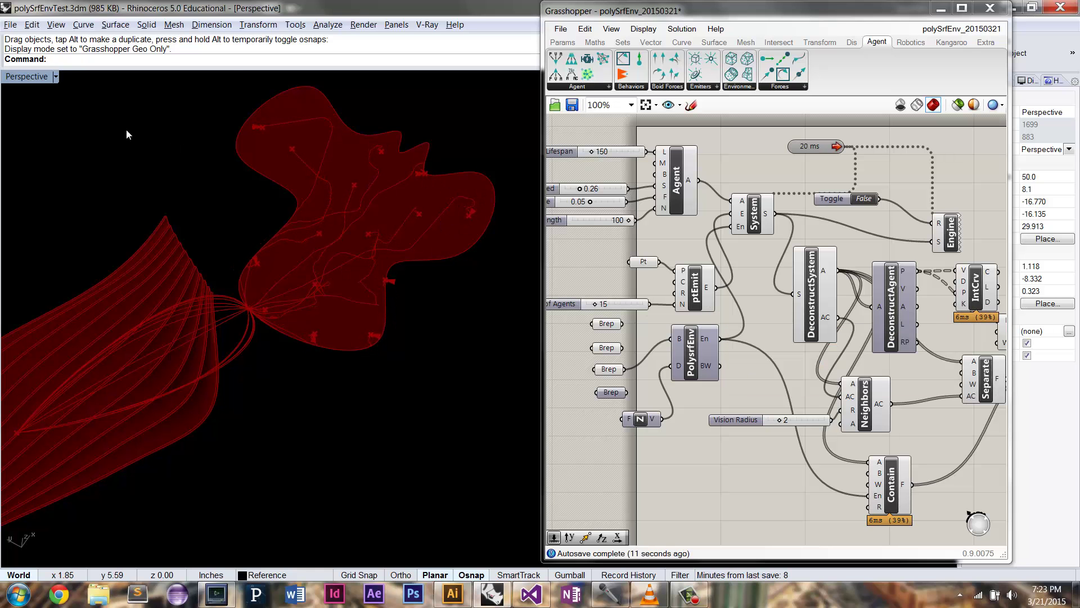
# - Display the viewport in Shaded mode and move the emitter point from the ribbed Brep into the flat curvy Brep
pyautogui.click(39, 82)
pyautogui.click(139, 109)
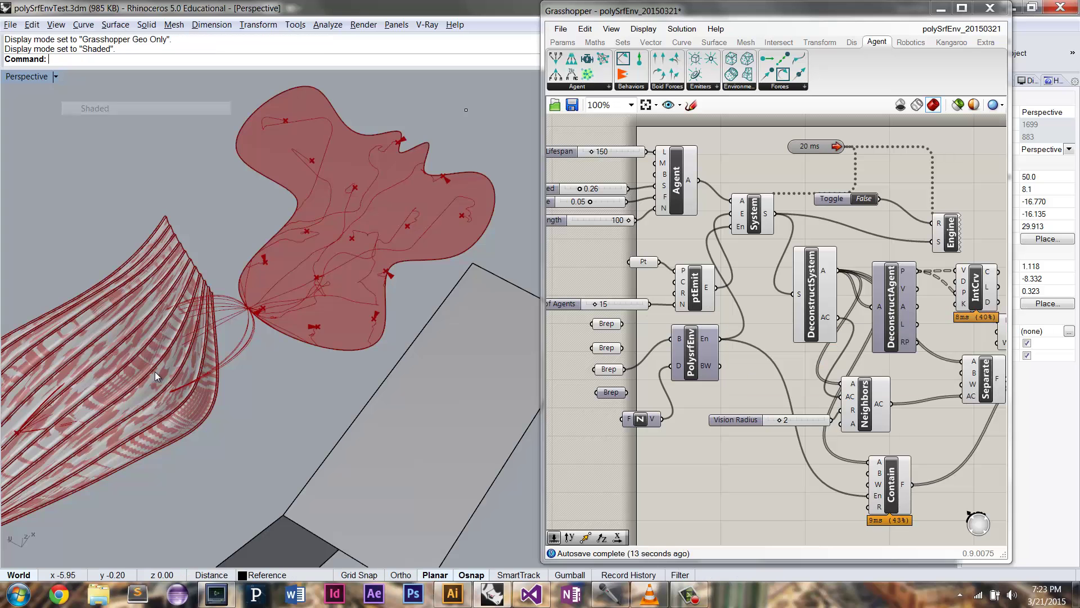
pyautogui.click(20, 433)
pyautogui.click(47, 466)
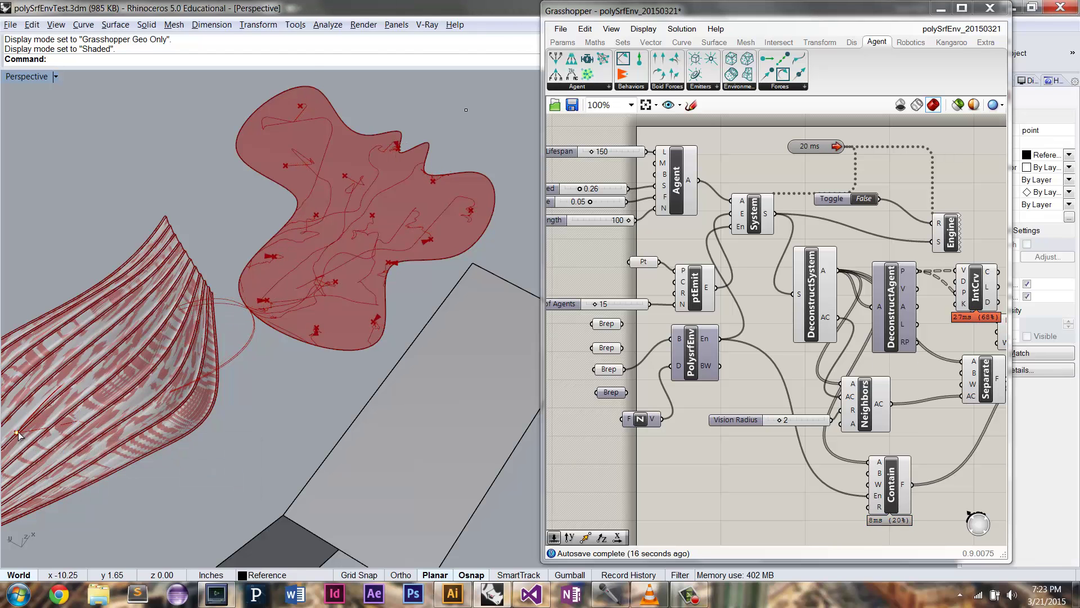
pyautogui.moveTo(17, 433); pyautogui.dragTo(348, 254)
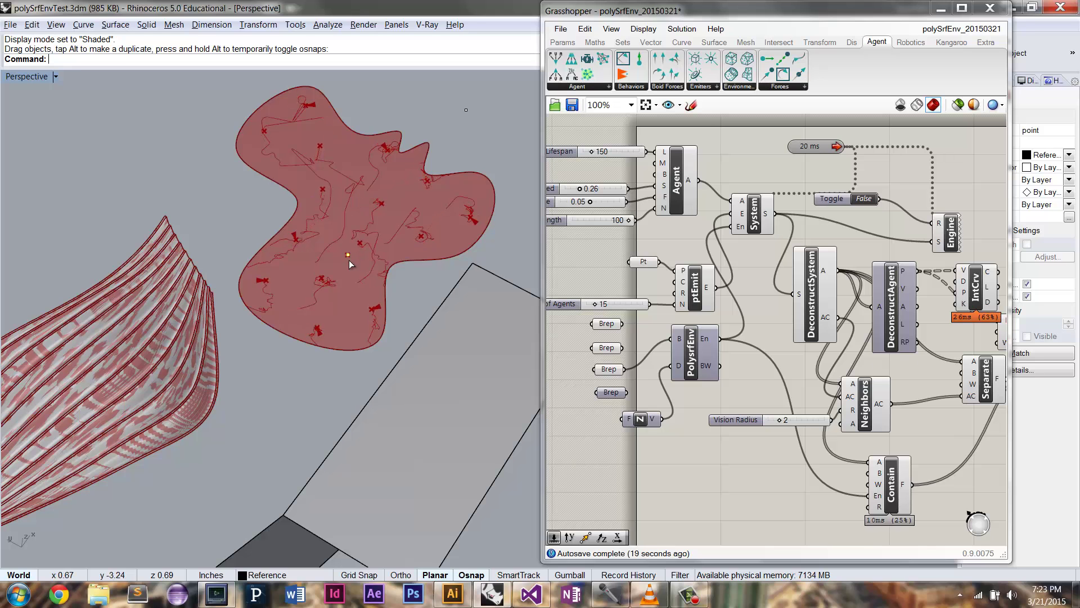
pyautogui.write('SetDisplayMode')
pyautogui.press('Return')
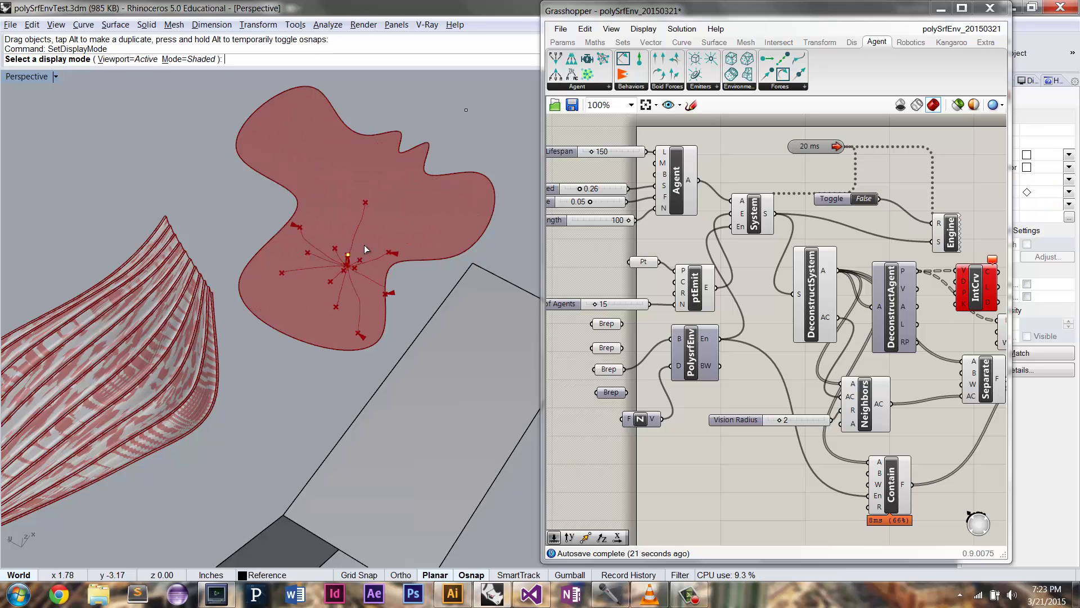
pyautogui.press('Return')
# - Reposition the emitter point on the flat curvy Brep with the SetPt command
pyautogui.write('s')
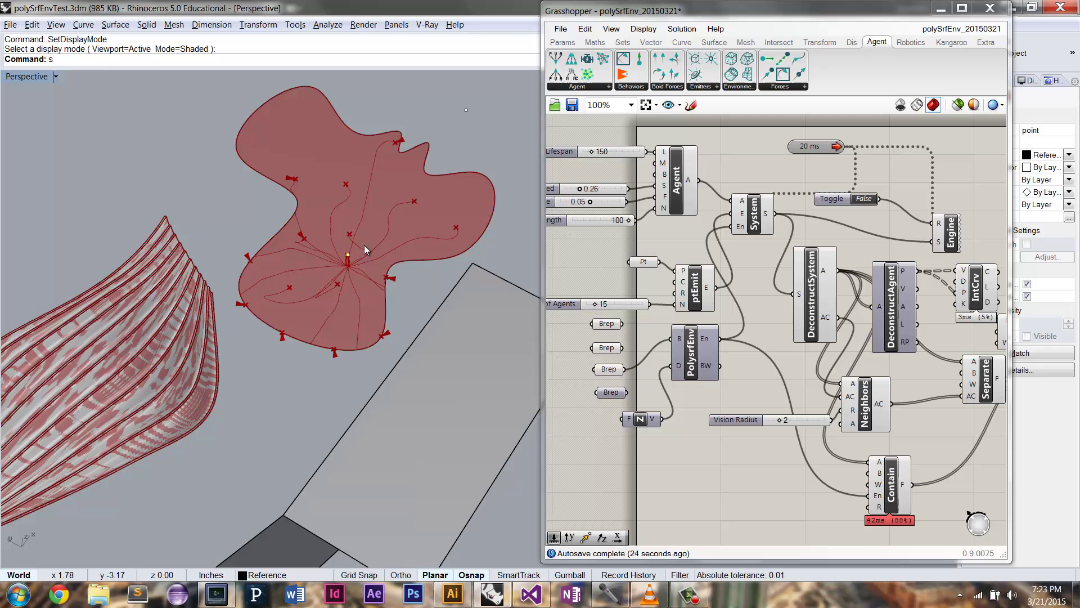
pyautogui.write('etPt')
pyautogui.press('Return')
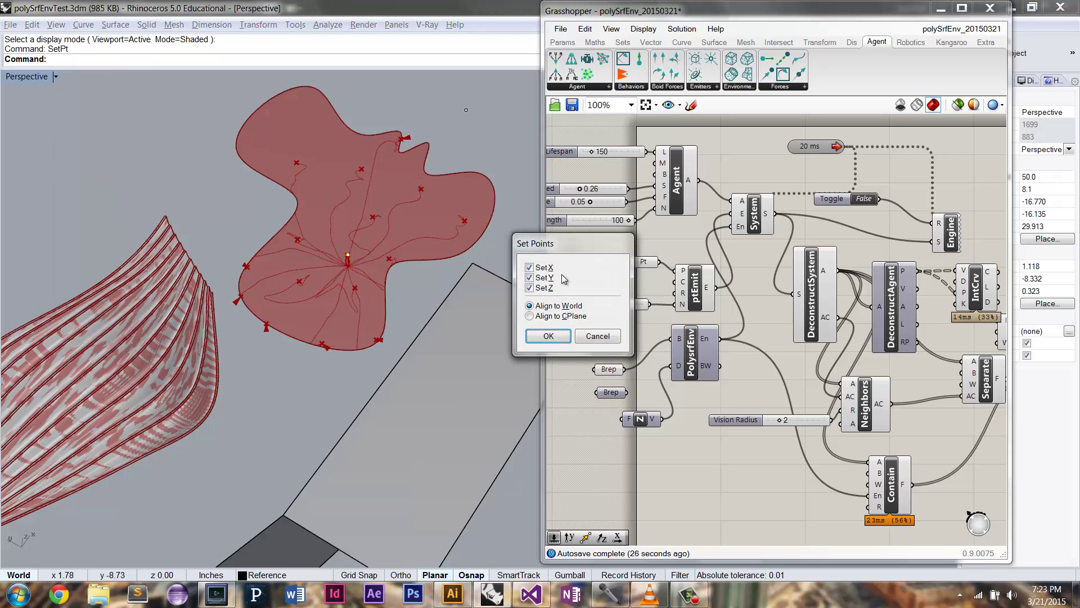
pyautogui.click(549, 336)
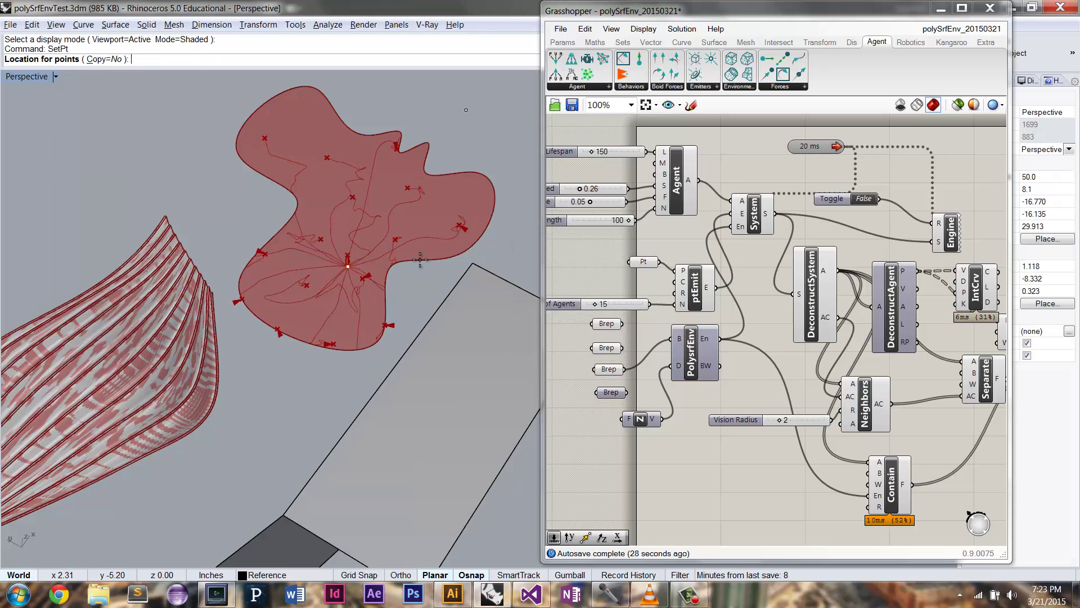
pyautogui.moveTo(365, 287)
pyautogui.mouseDown(button='right')
pyautogui.moveTo(371, 198)
pyautogui.moveTo(378, 284)
pyautogui.mouseUp(button='right')
# - Reset the simulation by setting the Engine's Toggle to True and back to False, and view the agents on the flat Brep
pyautogui.click(838, 199)
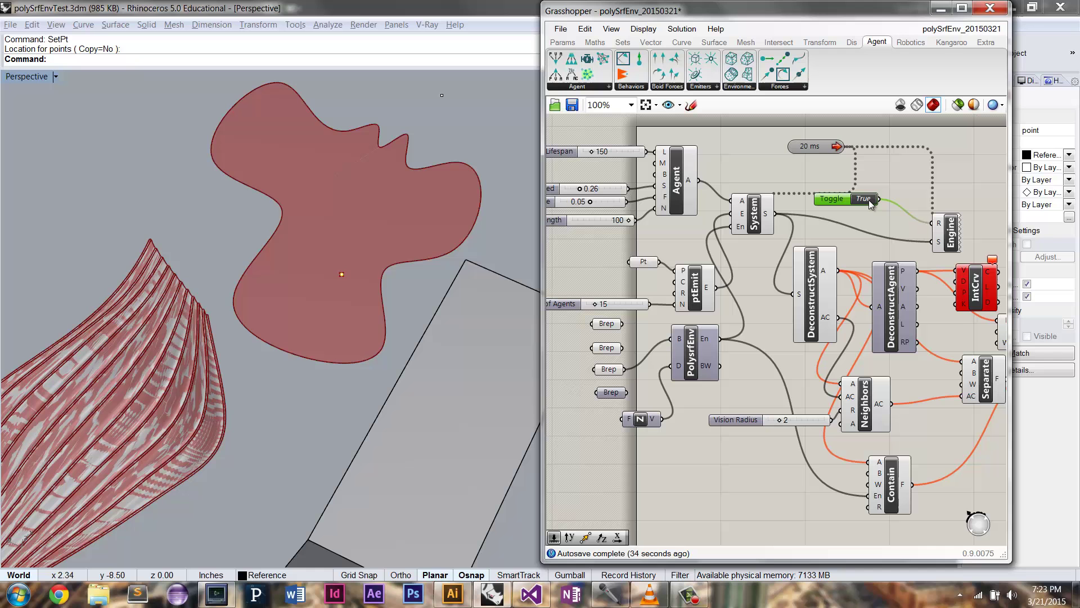
pyautogui.click(398, 234)
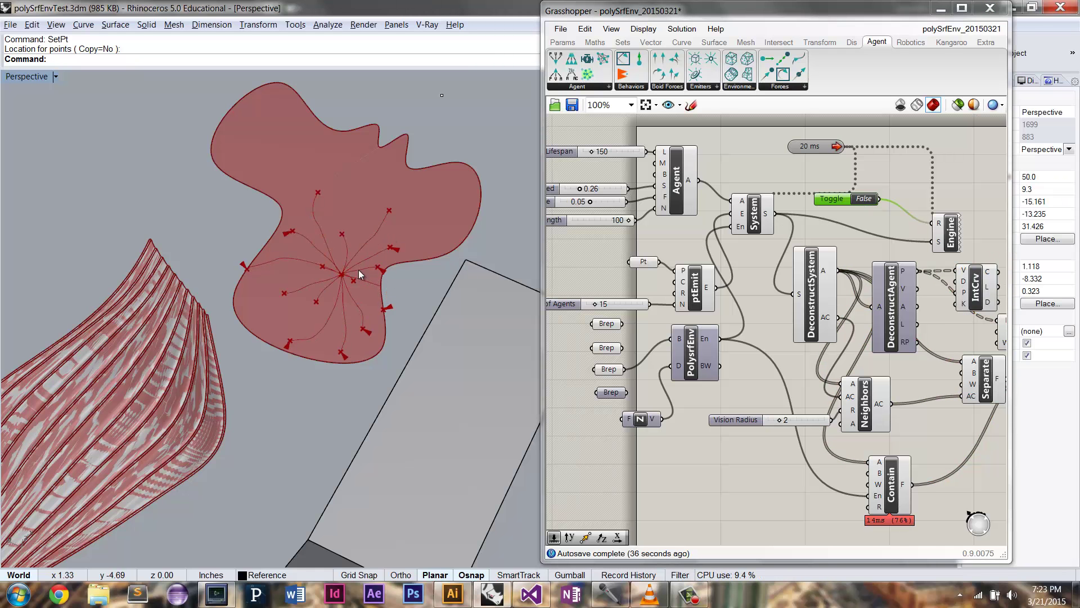
pyautogui.moveTo(359, 269); pyautogui.dragTo(389, 228, button='right')
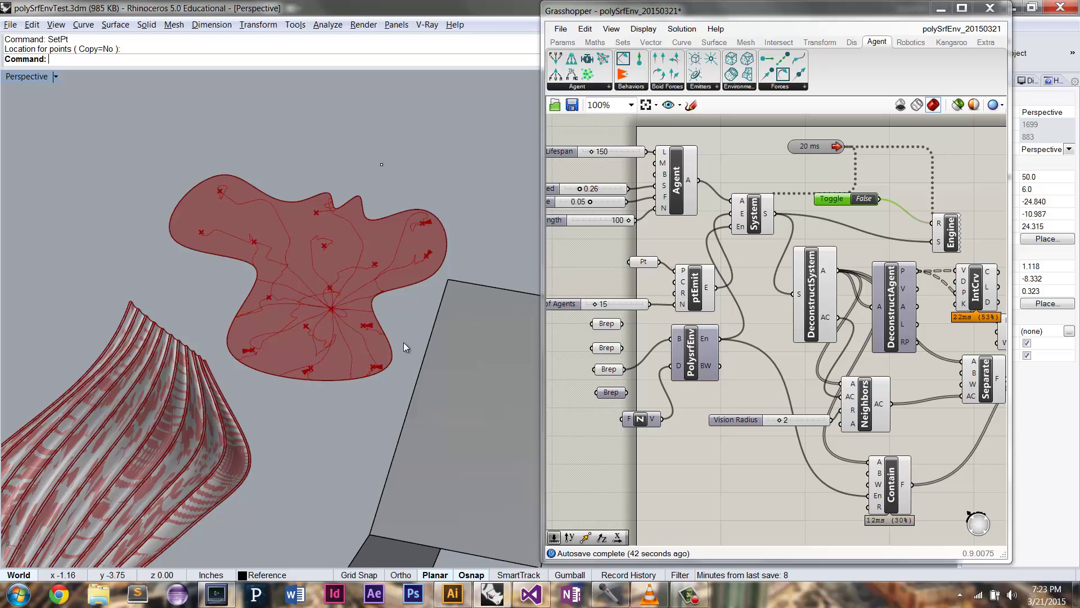
# - Add an Equality component and place it beside the Contain component's force output
pyautogui.moveTo(849, 406); pyautogui.dragTo(738, 383, button='right')
pyautogui.moveTo(875, 367); pyautogui.dragTo(869, 368)
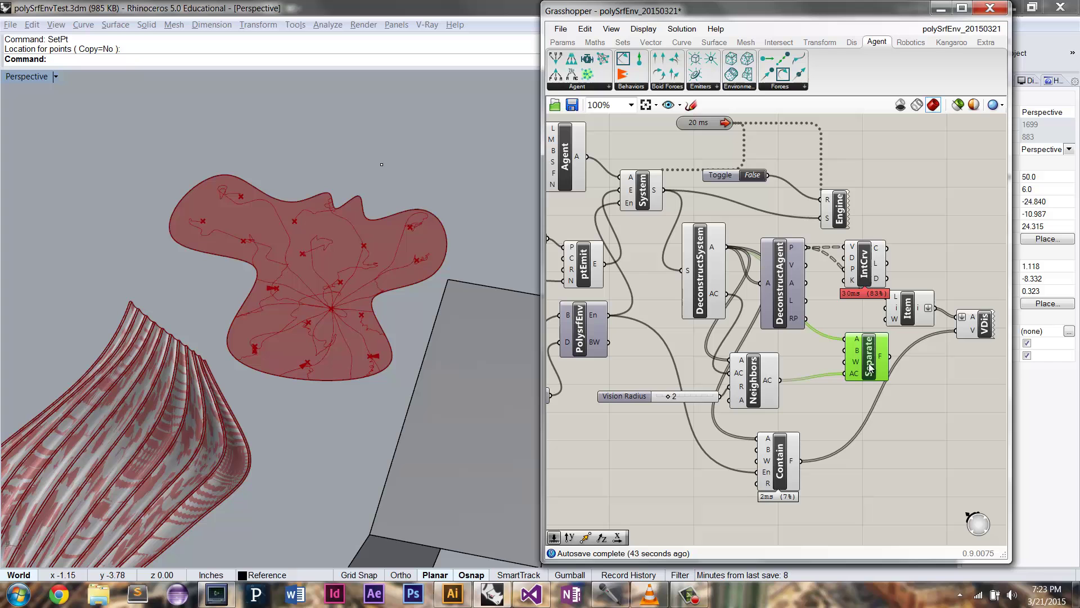
pyautogui.doubleClick(828, 434)
pyautogui.write('eq')
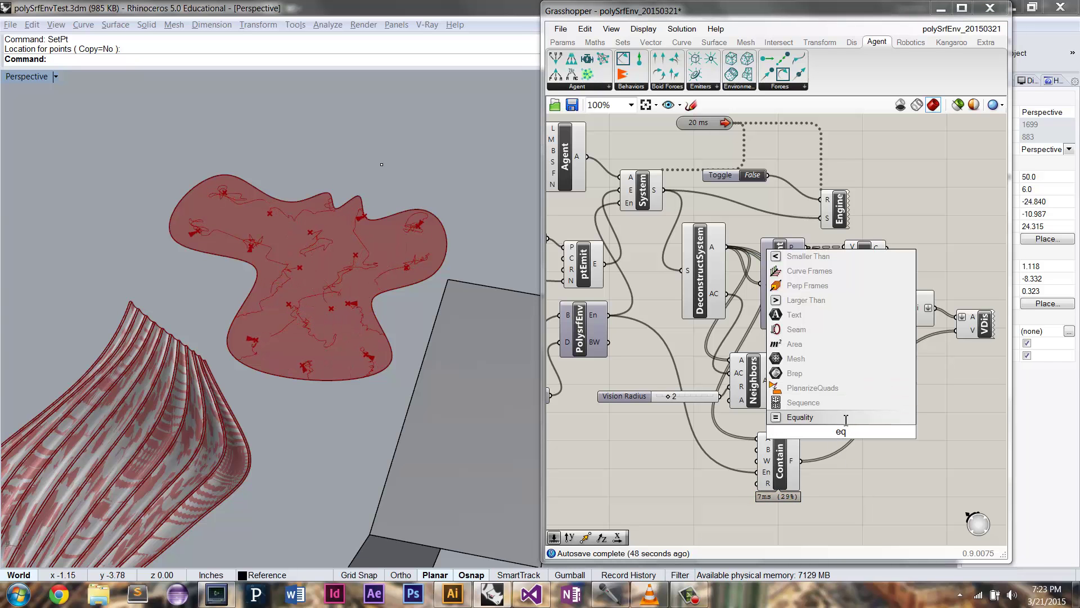
pyautogui.click(844, 417)
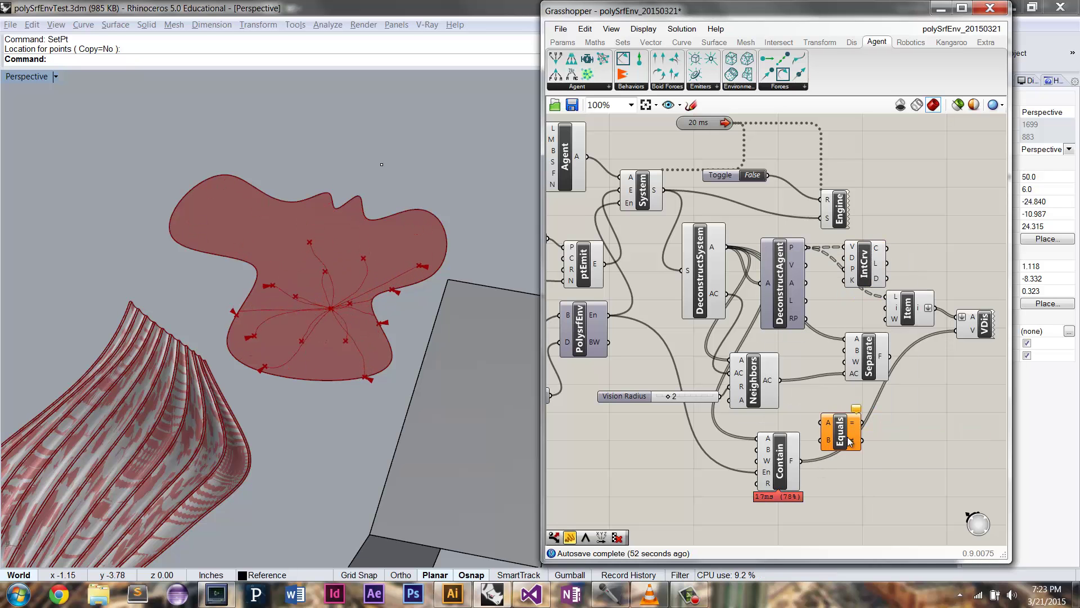
pyautogui.moveTo(849, 440); pyautogui.dragTo(870, 464)
# - Add a Vector XYZ component below Contain and wire its vector output into the B input of the Equality component
pyautogui.moveTo(794, 465)
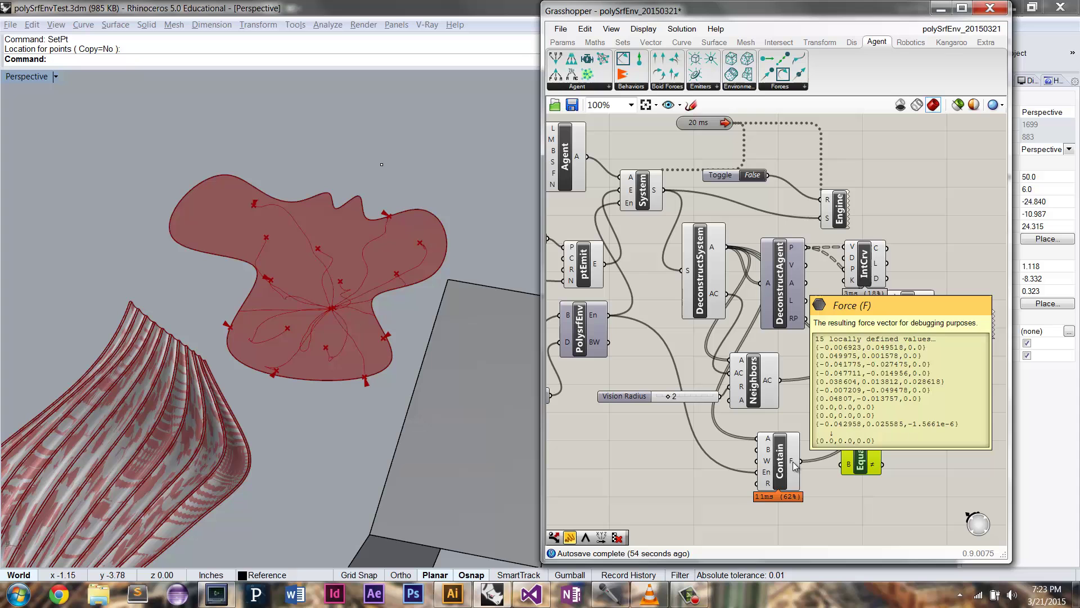
pyautogui.doubleClick(832, 488)
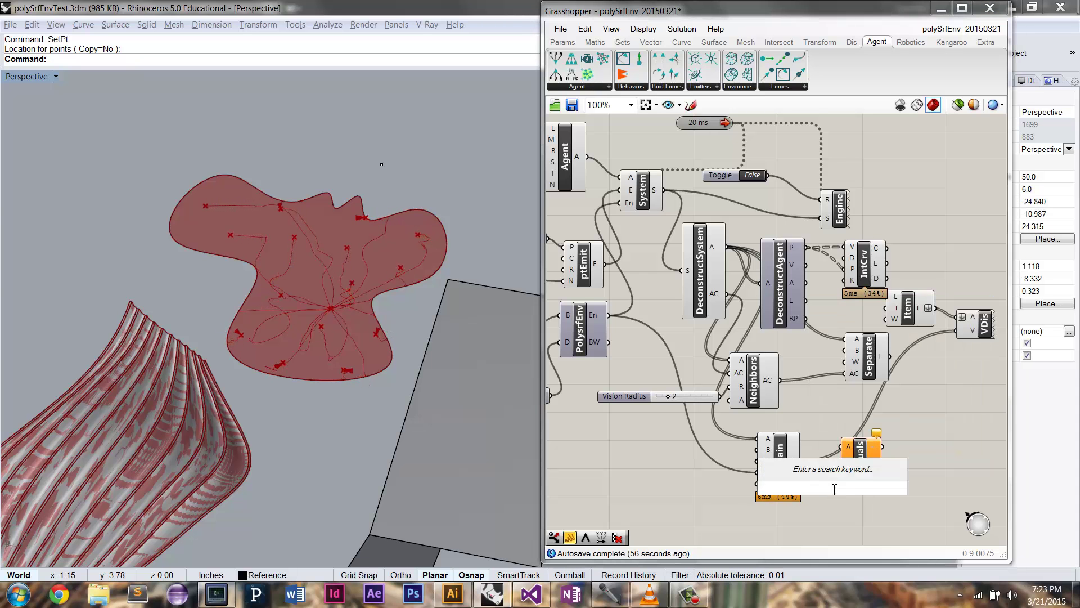
pyautogui.write('xyz vec')
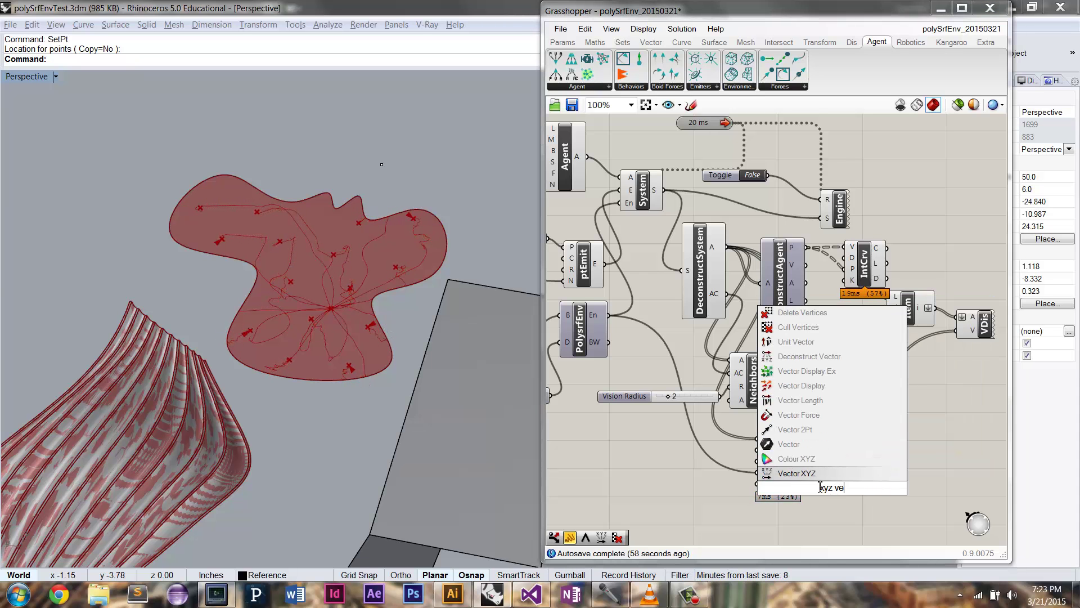
pyautogui.click(817, 477)
pyautogui.moveTo(831, 488)
pyautogui.mouseDown()
pyautogui.moveTo(830, 511)
pyautogui.moveTo(808, 532)
pyautogui.moveTo(844, 466)
pyautogui.mouseUp()
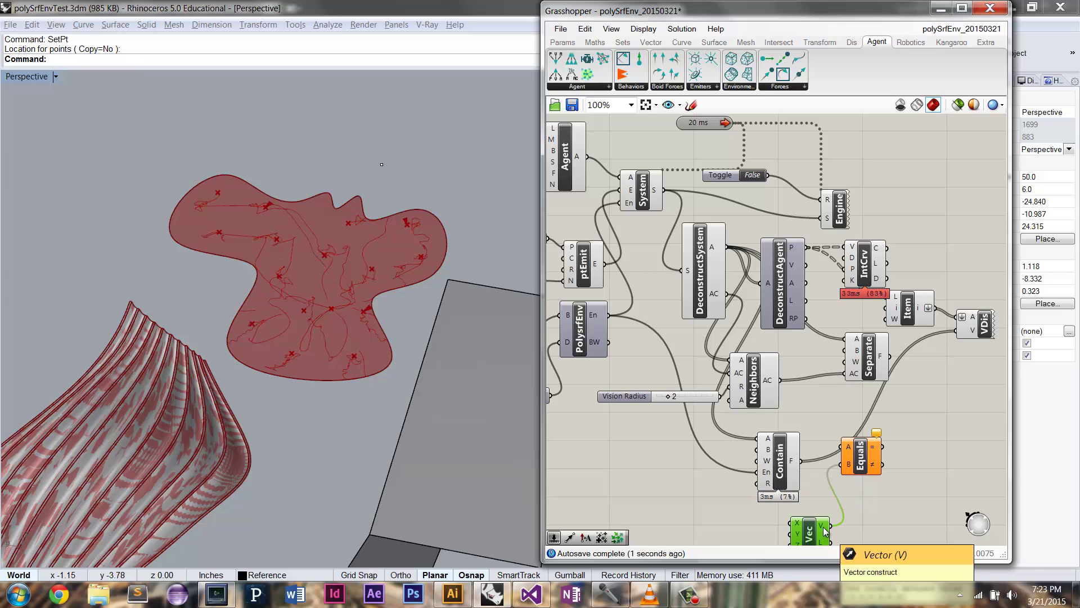
# - Wire the = output of the Equality component into the B input of the Separate component
pyautogui.moveTo(823, 532); pyautogui.dragTo(822, 516, button='right')
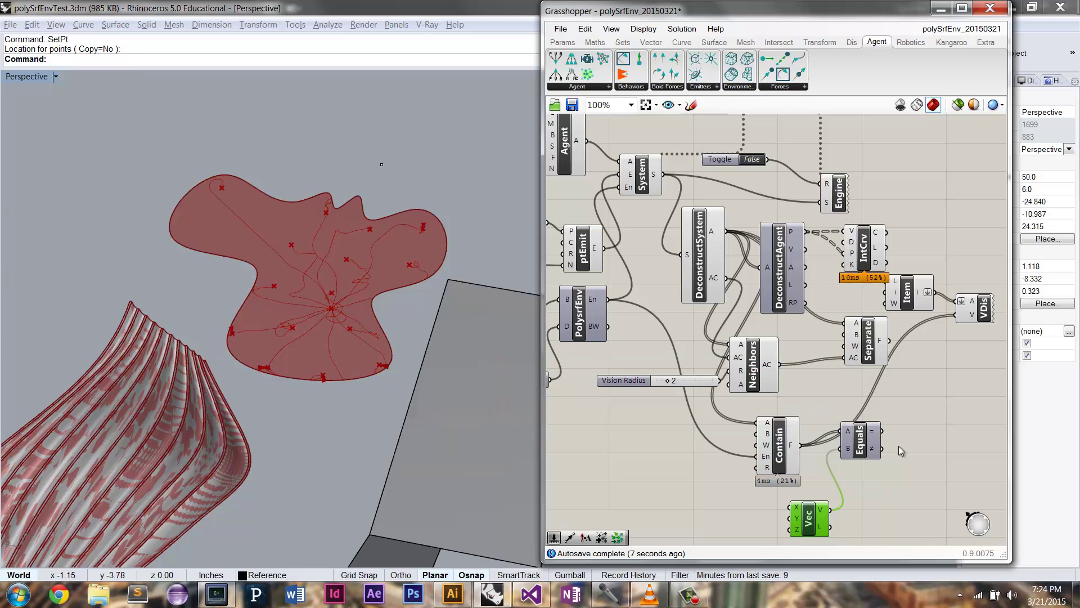
pyautogui.moveTo(882, 448); pyautogui.dragTo(886, 395)
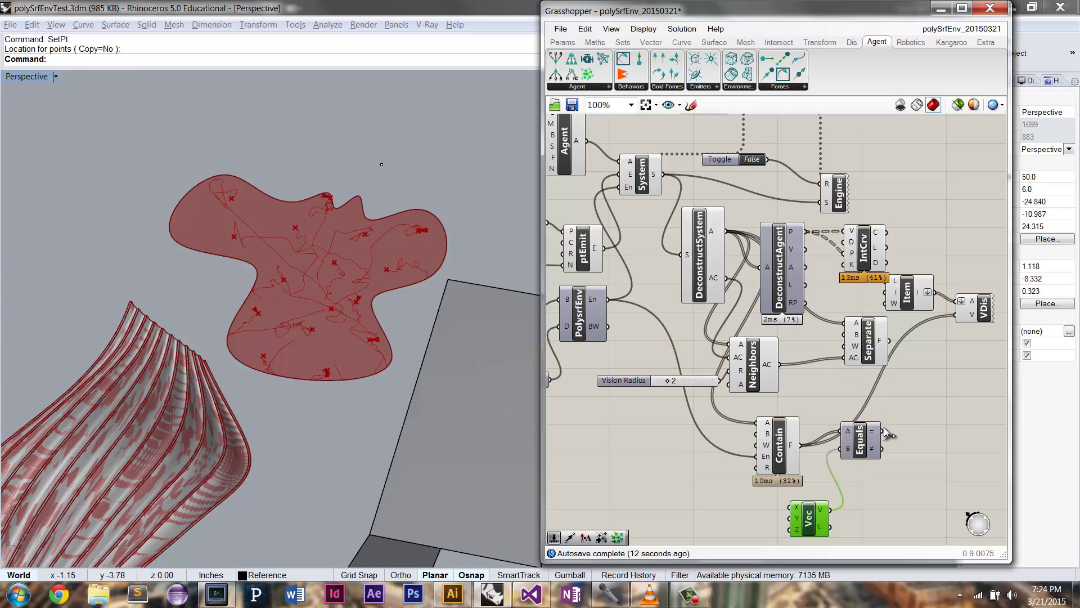
pyautogui.moveTo(882, 431); pyautogui.dragTo(835, 334)
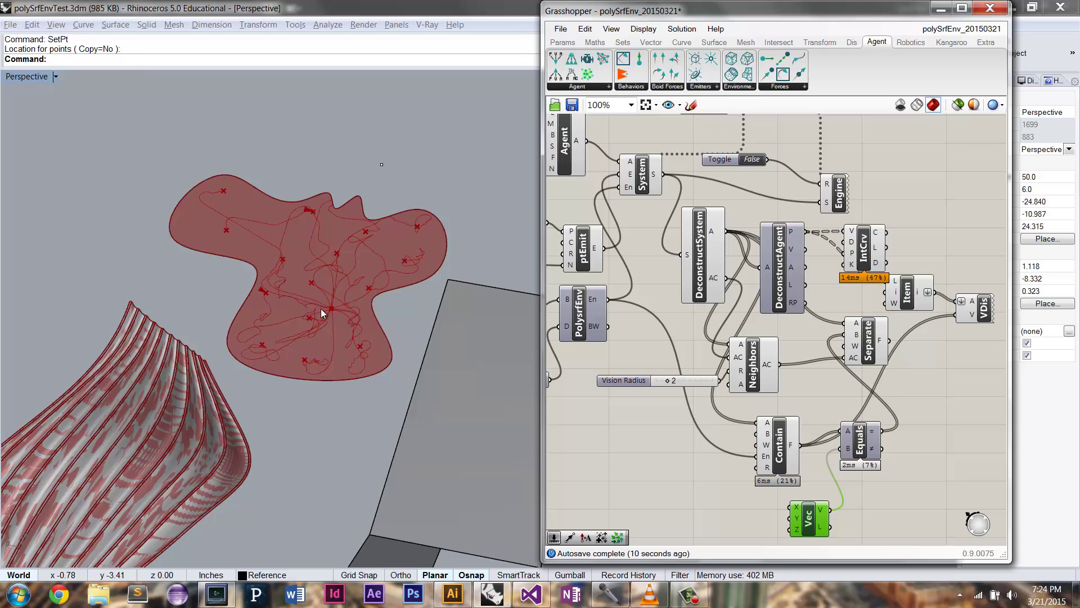
# - Turn on the preview of the lowest Brep parameter, which references the open polysurface
pyautogui.moveTo(306, 267); pyautogui.dragTo(291, 242, button='right')
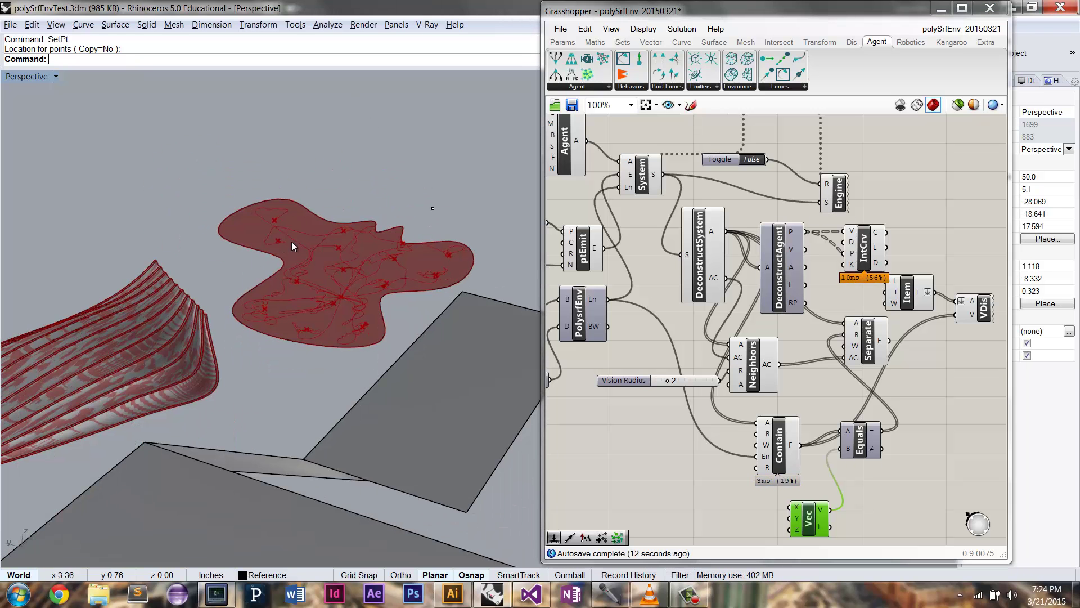
pyautogui.scroll(-6, 359, 235)
pyautogui.keyDown('shift'); pyautogui.moveTo(379, 269); pyautogui.dragTo(353, 275, button='right'); pyautogui.keyUp('shift')
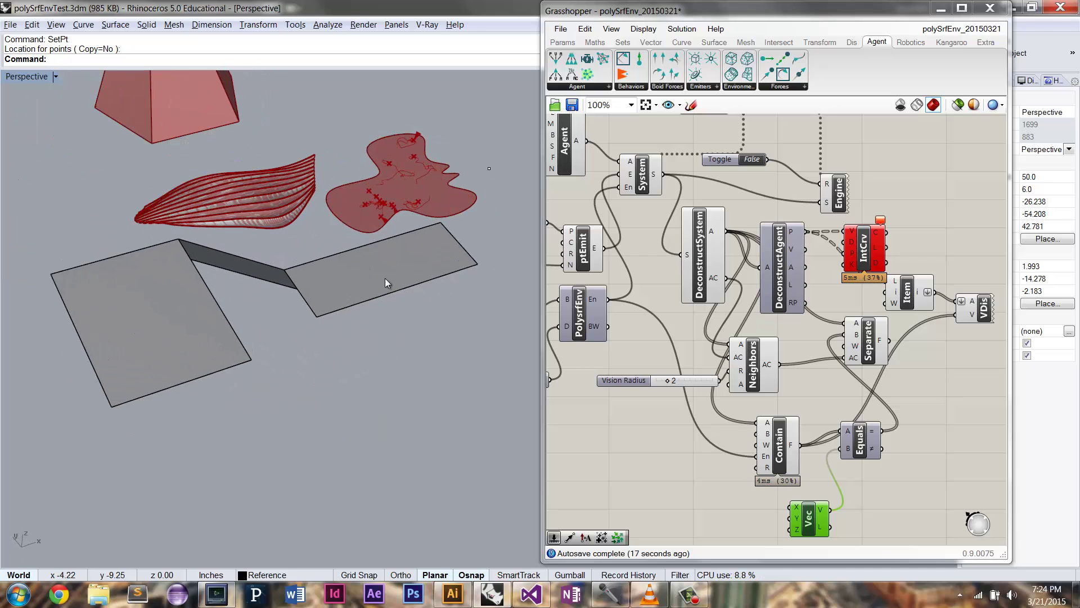
pyautogui.moveTo(646, 318); pyautogui.dragTo(719, 326, button='right')
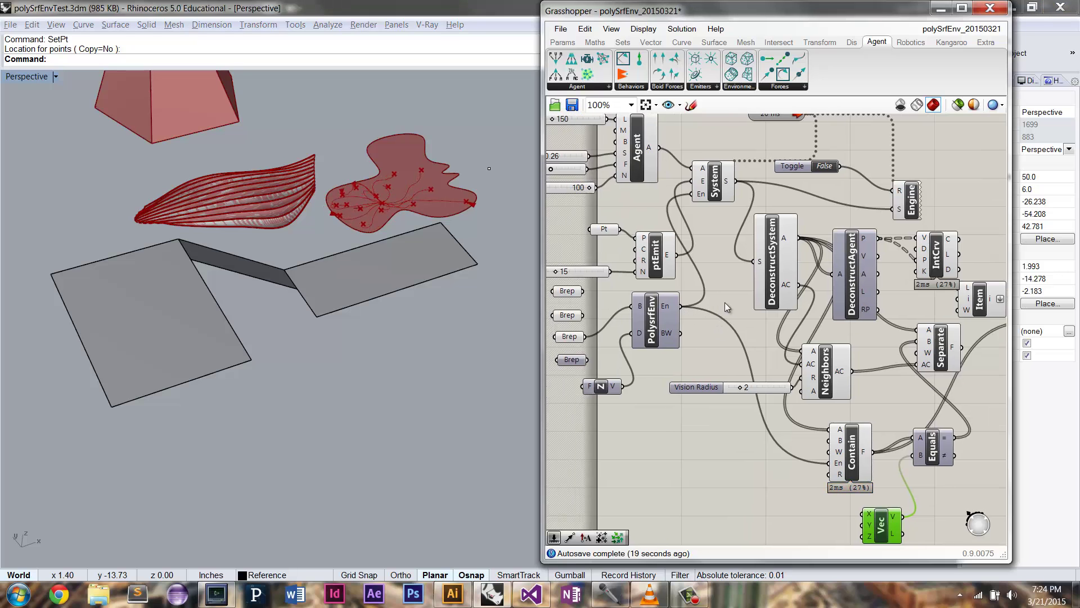
pyautogui.moveTo(755, 269); pyautogui.dragTo(817, 261, button='right')
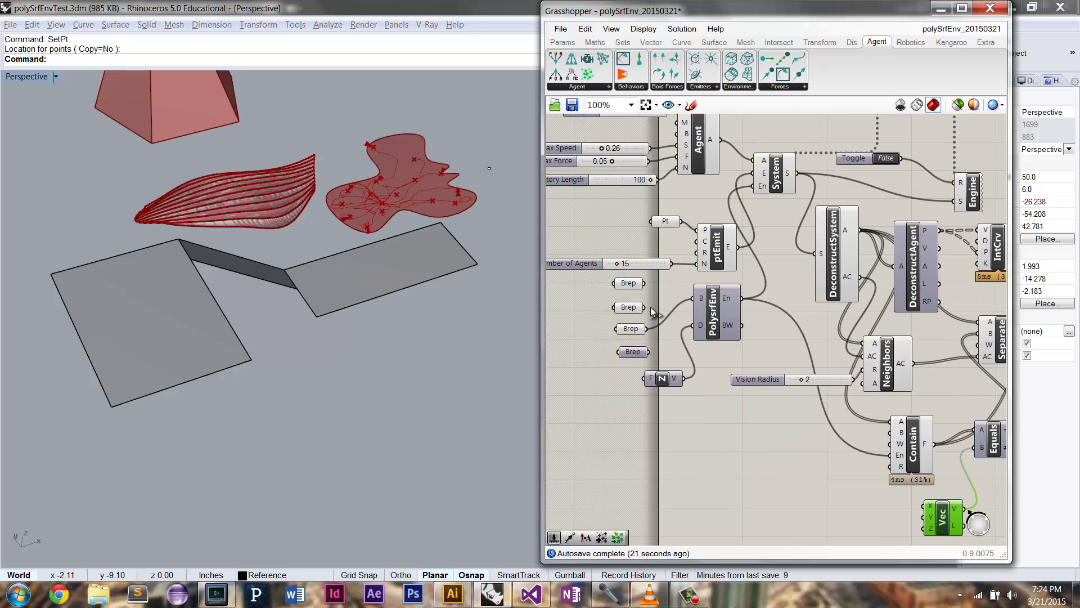
pyautogui.rightClick(647, 353)
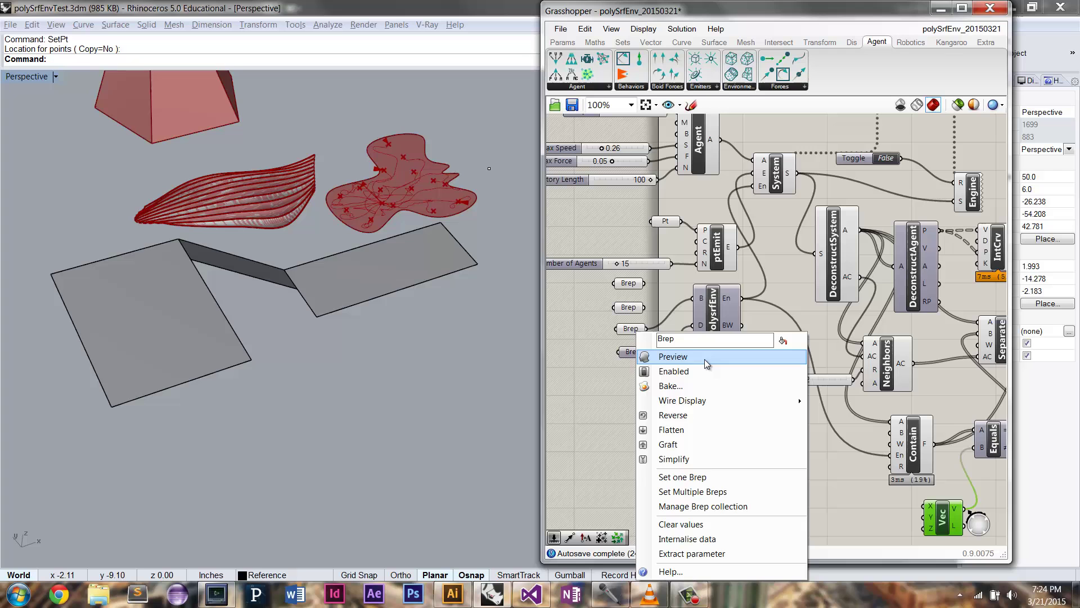
pyautogui.click(634, 355)
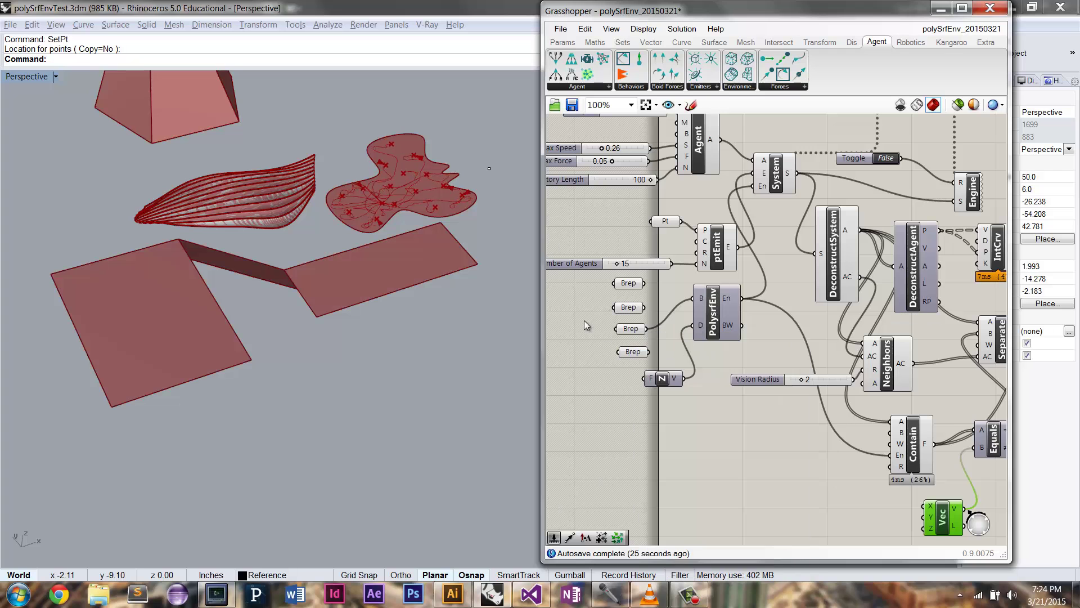
# - Enable the PolysrfEnv component's preview and wire the open polysurface's Brep parameter into its B input
pyautogui.rightClick(710, 308)
pyautogui.click(732, 330)
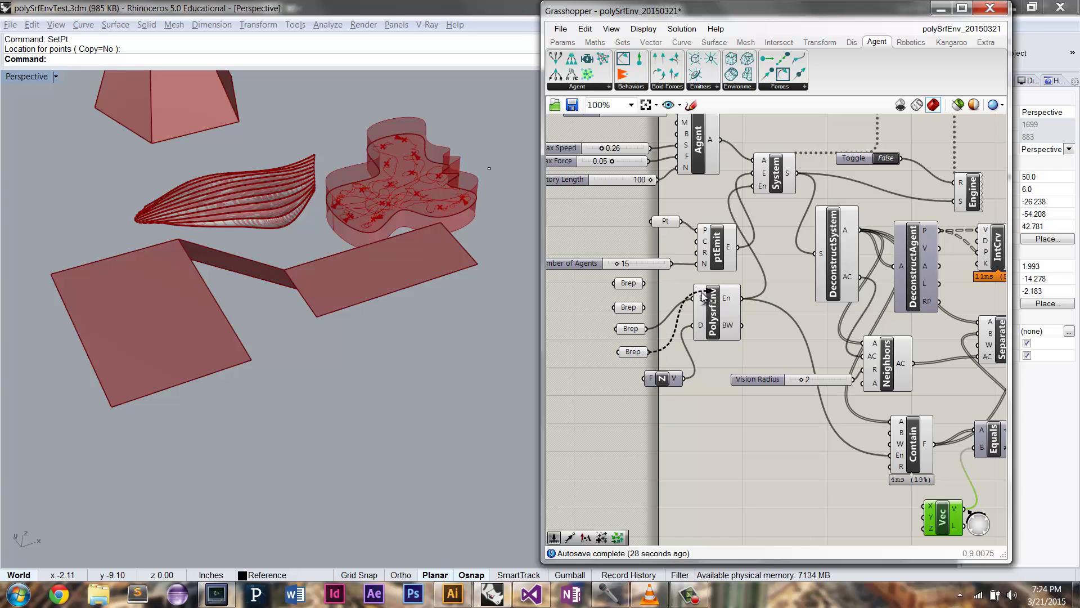
pyautogui.moveTo(698, 295); pyautogui.dragTo(698, 297)
pyautogui.moveTo(359, 324); pyautogui.dragTo(388, 322, button='right')
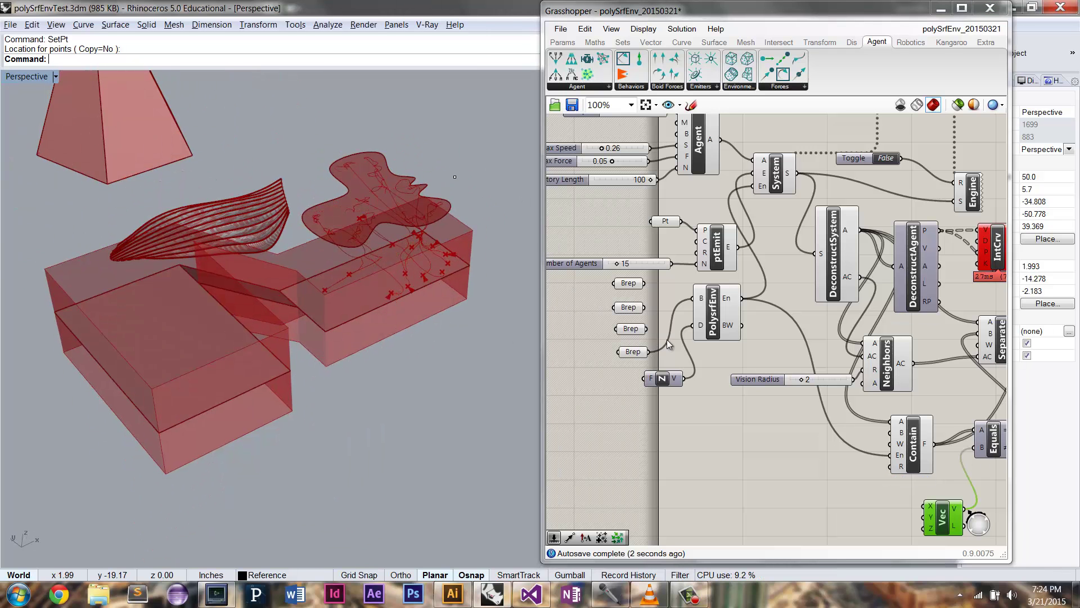
# - Temporarily disconnect the Unit Z vector from PolysrfEnv's D input and view the agents on the open polysurface
pyautogui.moveTo(692, 326); pyautogui.dragTo(687, 378)
pyautogui.moveTo(345, 335); pyautogui.dragTo(335, 371, button='right')
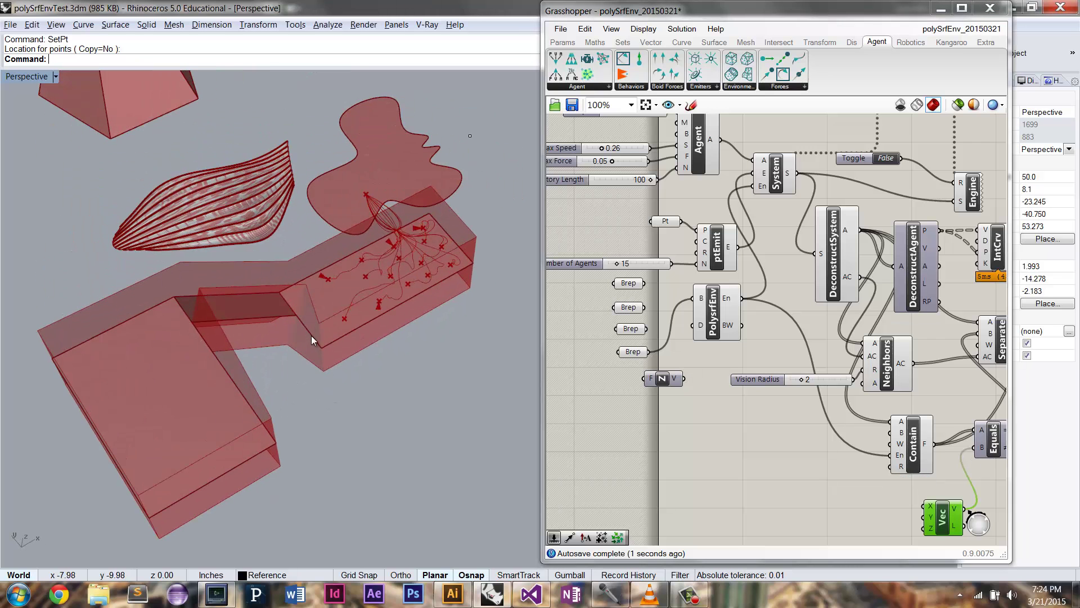
pyautogui.moveTo(312, 336); pyautogui.dragTo(298, 275, button='right')
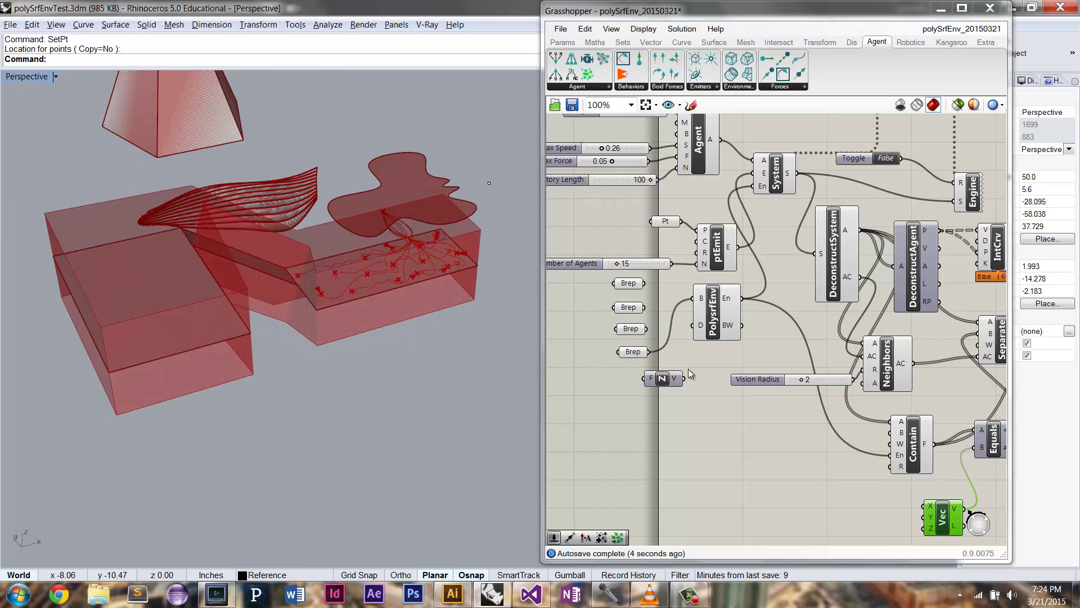
pyautogui.moveTo(462, 321)
pyautogui.mouseDown(button='right')
pyautogui.moveTo(365, 314)
pyautogui.moveTo(360, 376)
pyautogui.moveTo(379, 360)
pyautogui.mouseUp(button='right')
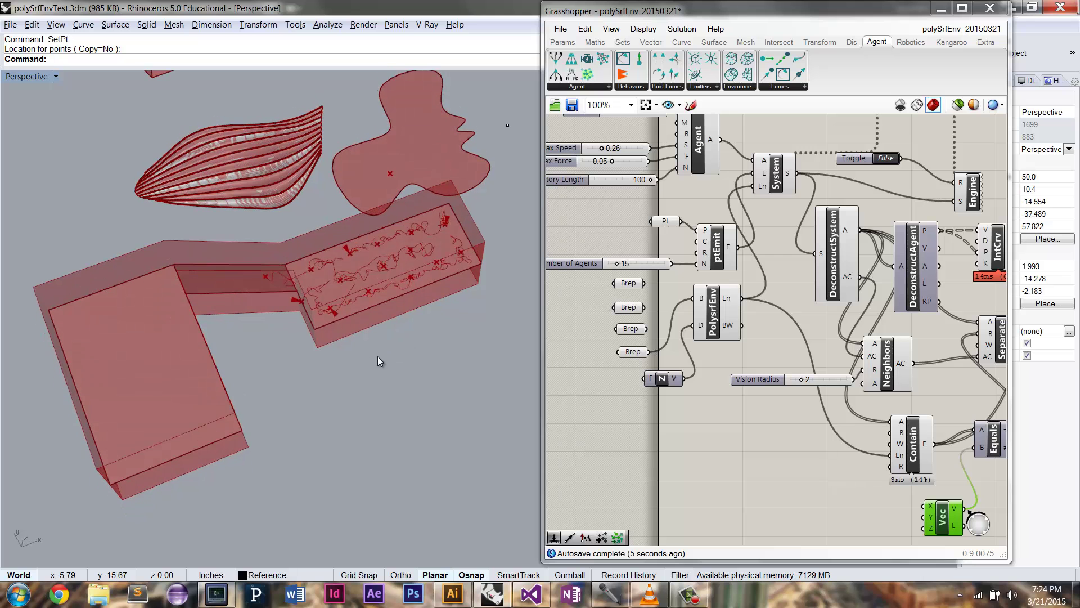
# - Place a point object over the large end face of the open polysurface with the Points command
pyautogui.click(152, 347)
pyautogui.write('p')
pyautogui.press('Return')
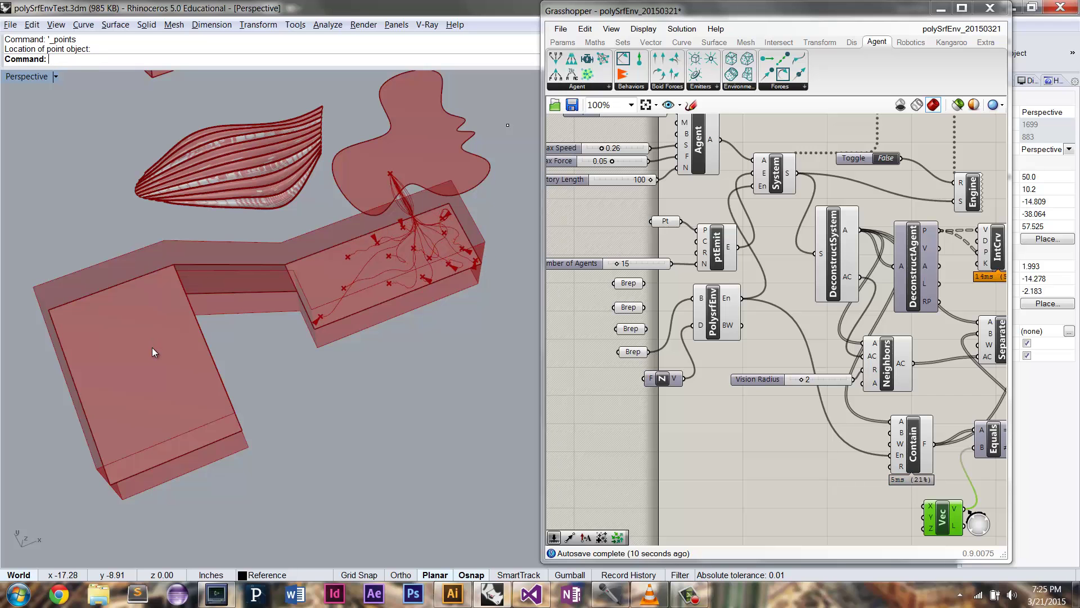
pyautogui.write('p')
pyautogui.press('Return')
pyautogui.click(139, 371)
pyautogui.press('Return')
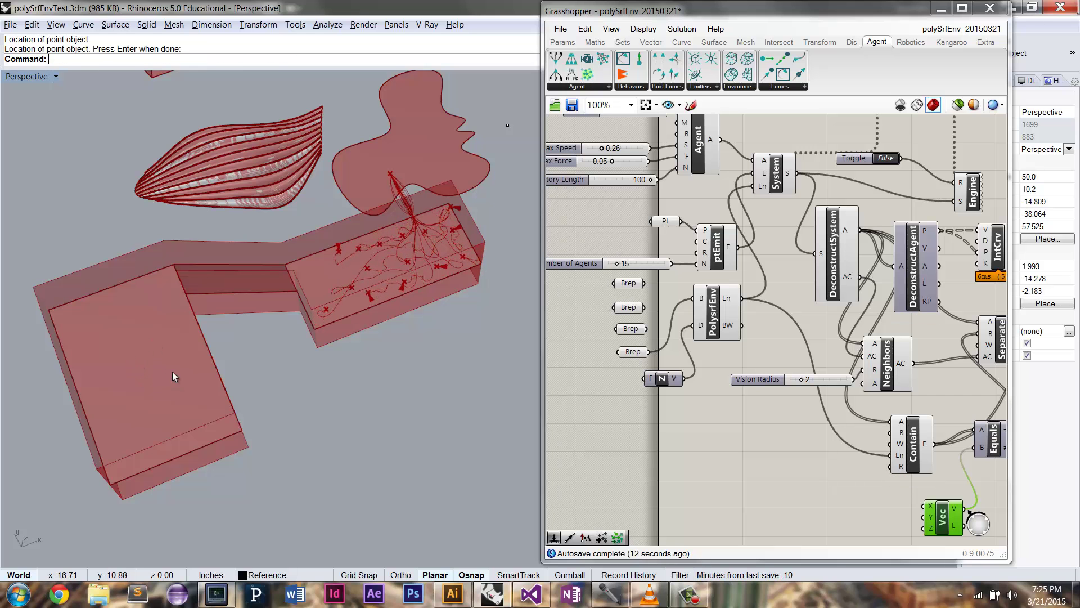
pyautogui.moveTo(162, 360); pyautogui.dragTo(159, 336, button='right')
pyautogui.moveTo(120, 333); pyautogui.dragTo(191, 414)
pyautogui.hotkey('ctrl', 'z')
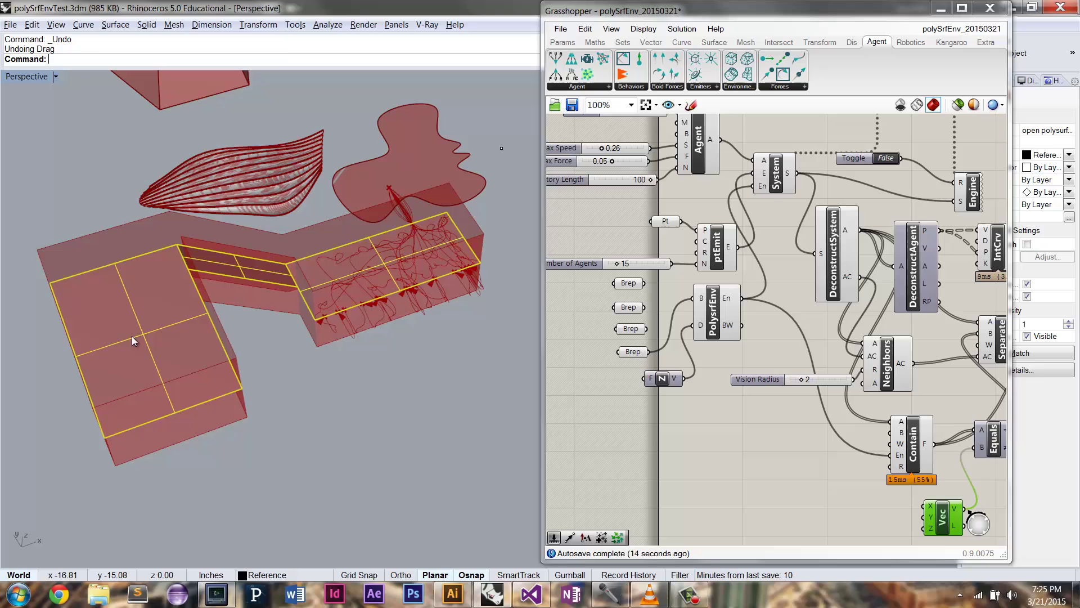
# - Select the new point and use SetPt with only Set Z, aligned to World, to match the height of the polysurface's corner
pyautogui.moveTo(71, 241); pyautogui.dragTo(204, 415)
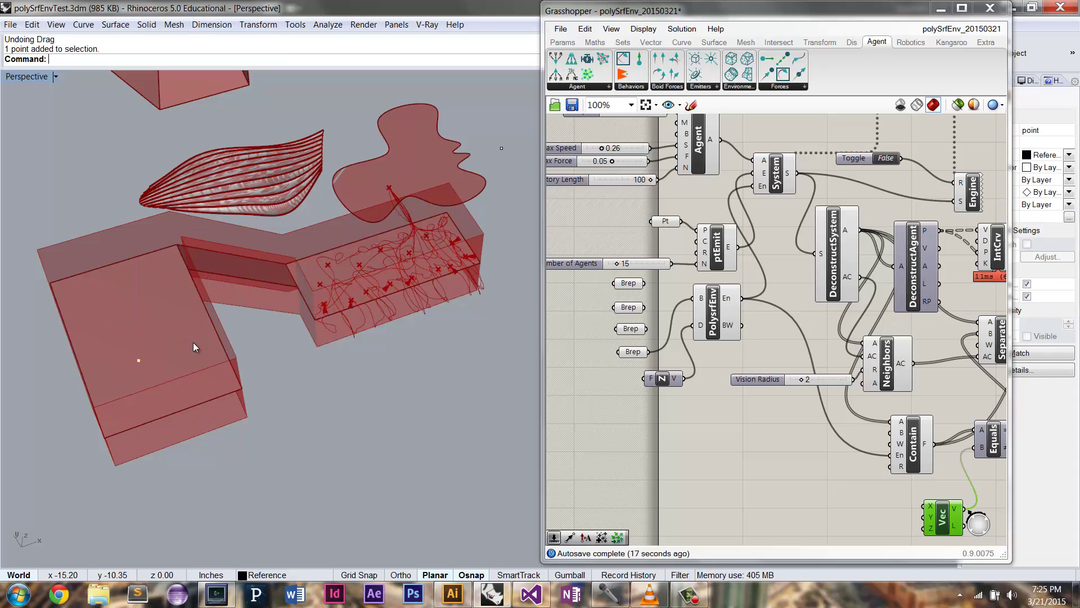
pyautogui.write('setPt')
pyautogui.press('Return')
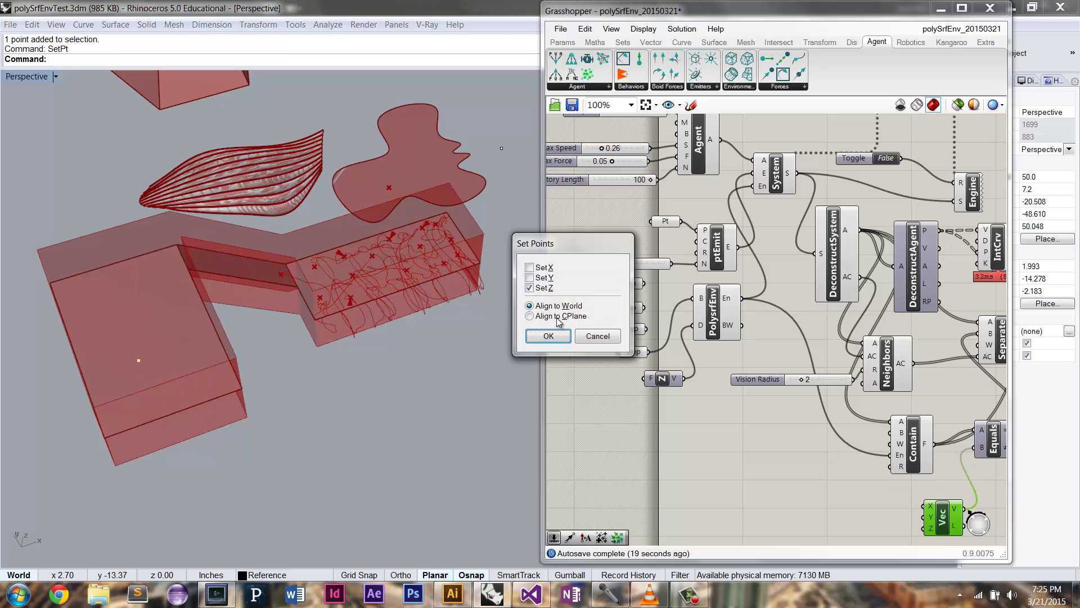
pyautogui.click(533, 338)
pyautogui.click(245, 387)
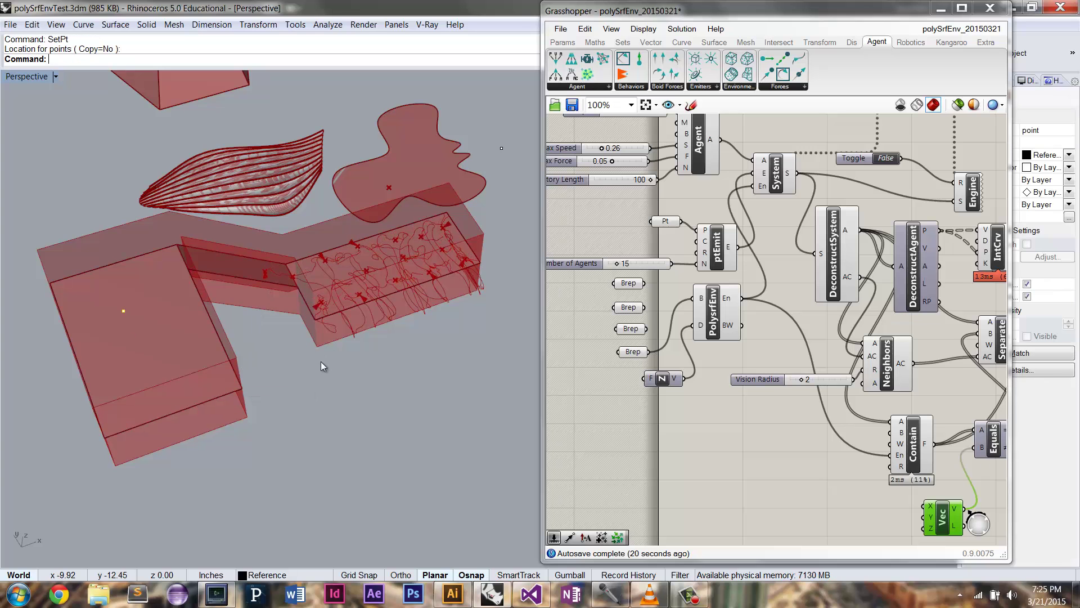
# - Add an Attract Force component and wire DeconstructSystem's A output into its A input
pyautogui.moveTo(963, 395); pyautogui.dragTo(844, 378, button='right')
pyautogui.doubleClick(842, 376)
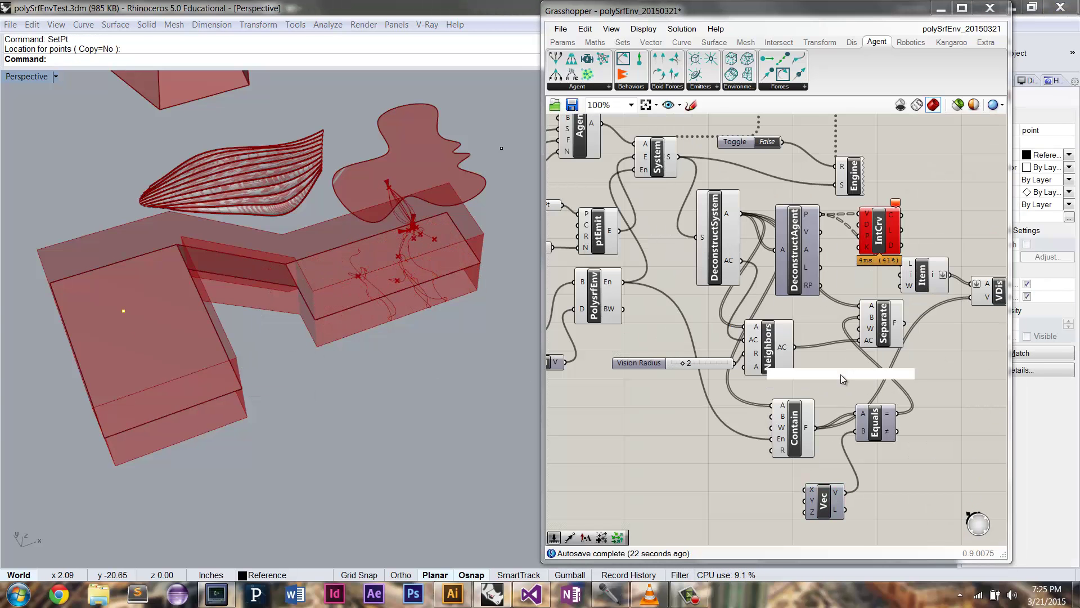
pyautogui.write('attr')
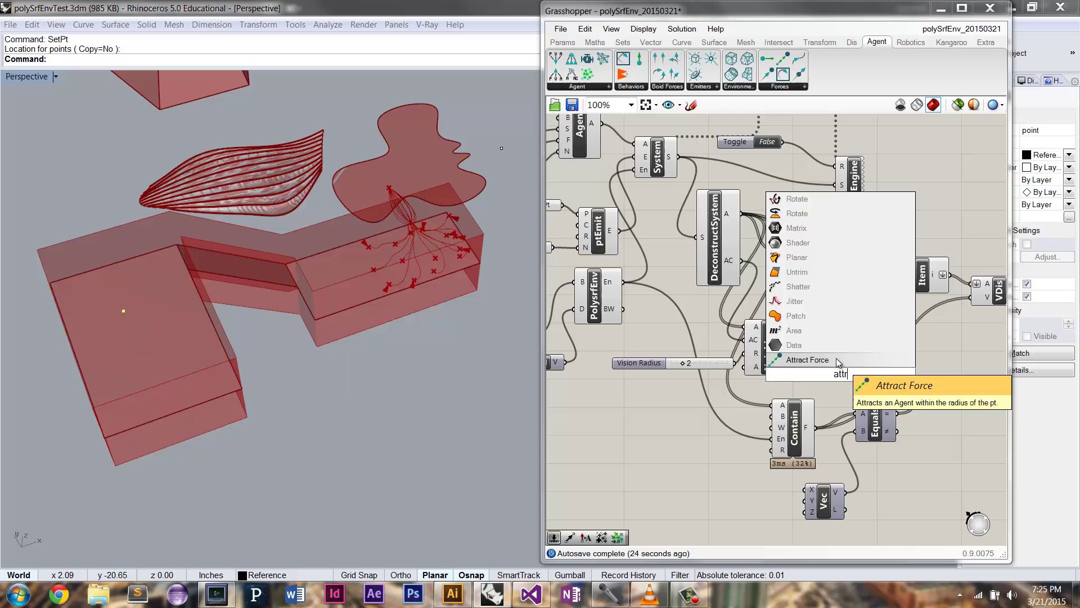
pyautogui.click(838, 363)
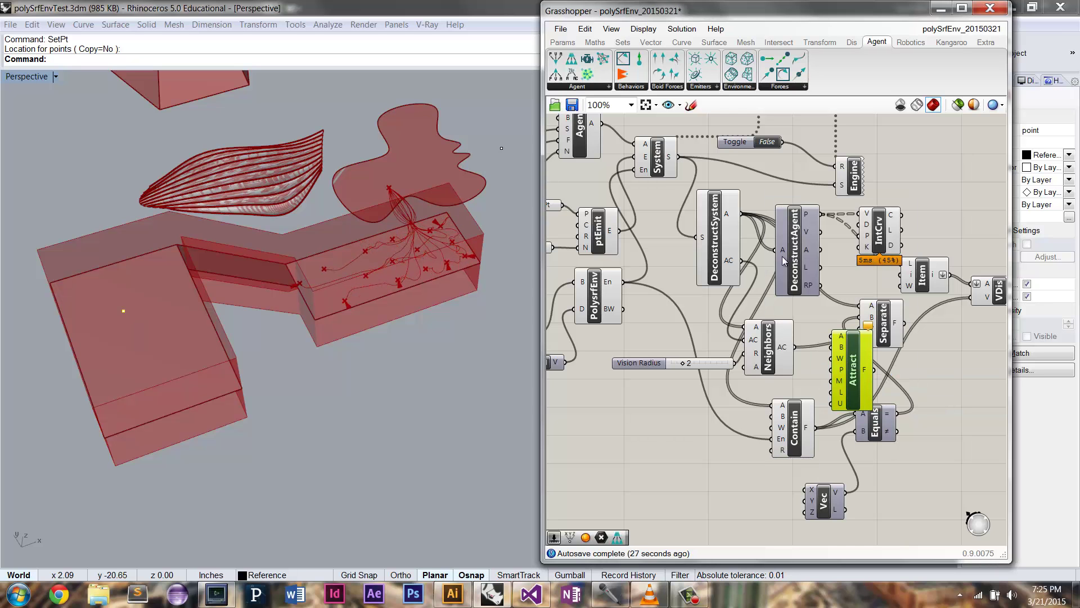
pyautogui.moveTo(742, 214); pyautogui.dragTo(831, 333)
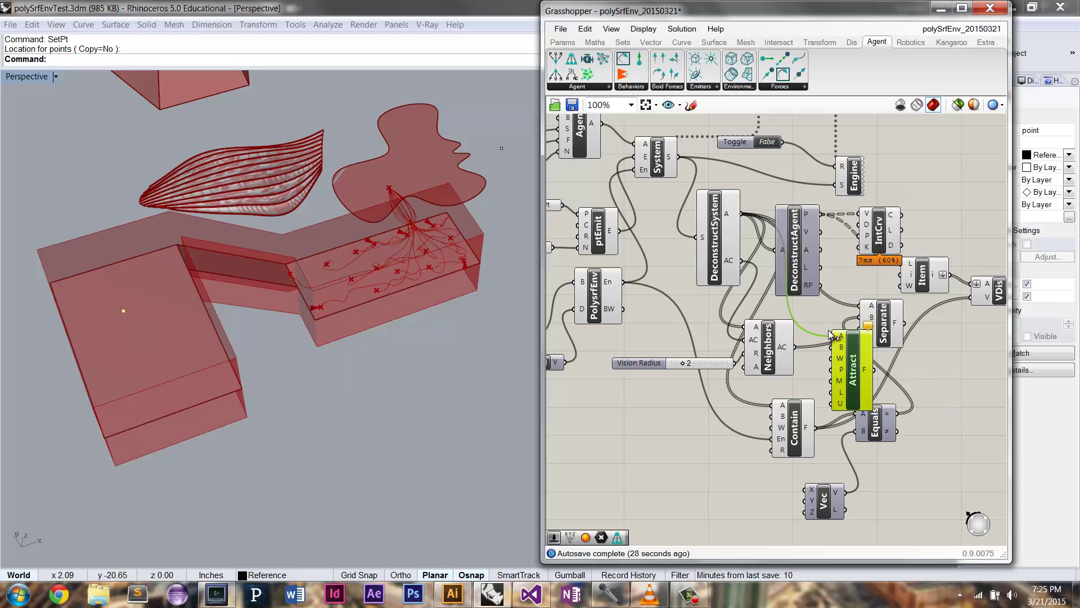
# - Add a Point parameter referencing the point on the polysurface and wire it into Attract's P input
pyautogui.doubleClick(703, 401)
pyautogui.write('pt')
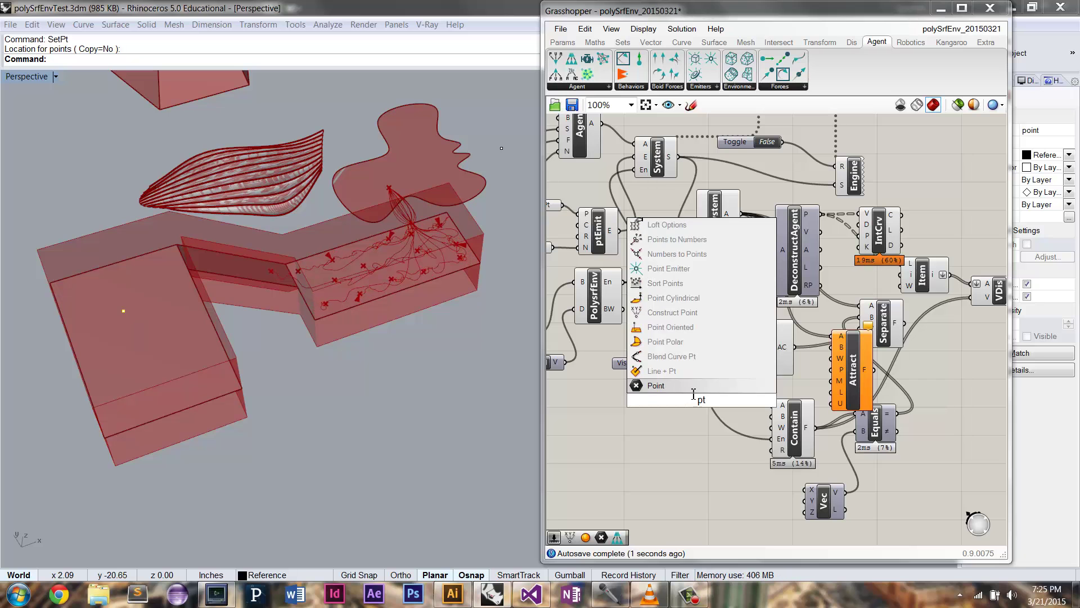
pyautogui.press('Return')
pyautogui.rightClick(700, 400)
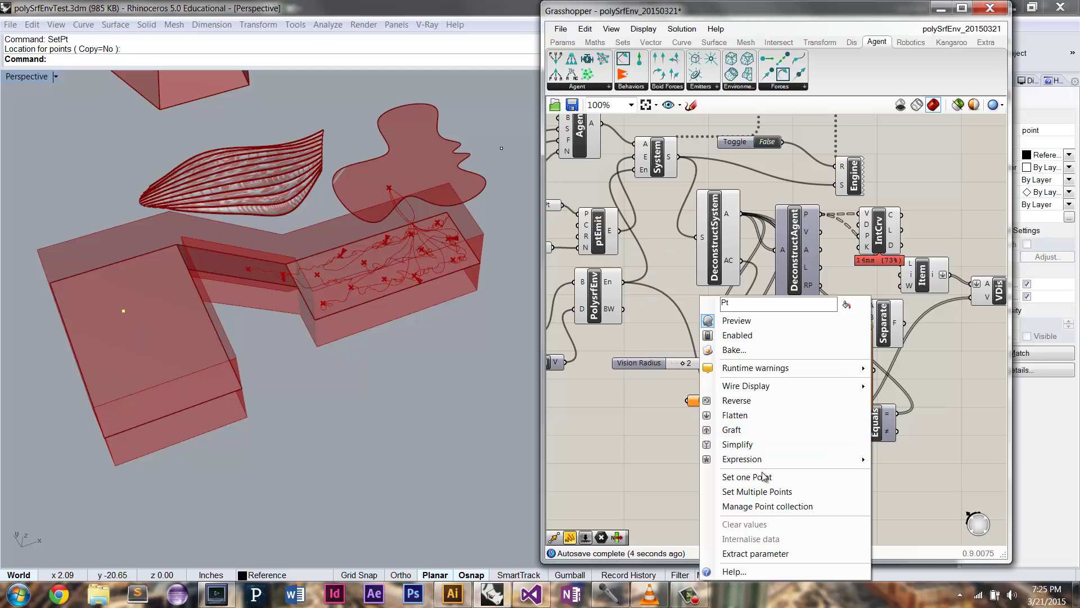
pyautogui.click(731, 478)
# - Move the Attract component beside Contain and place its Point parameter next to it
pyautogui.click(850, 388)
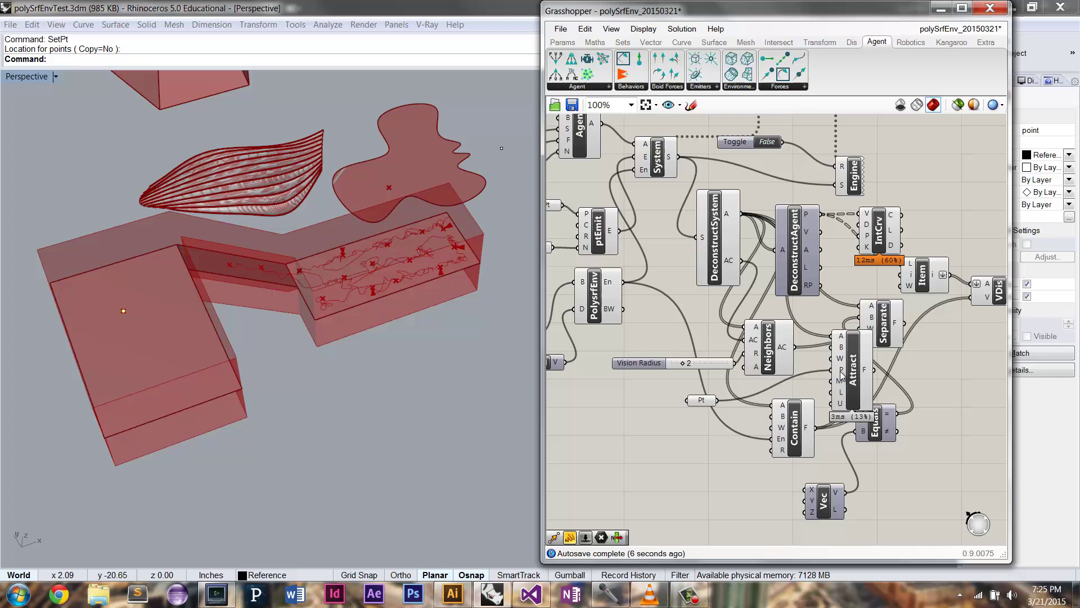
pyautogui.moveTo(850, 389); pyautogui.dragTo(740, 483)
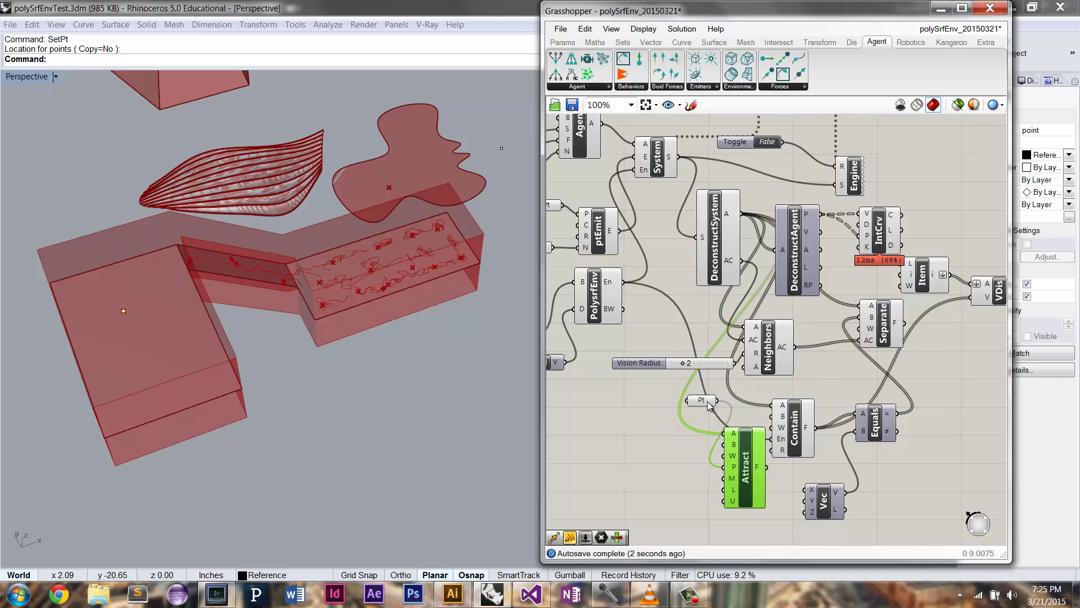
pyautogui.moveTo(706, 402); pyautogui.dragTo(679, 472)
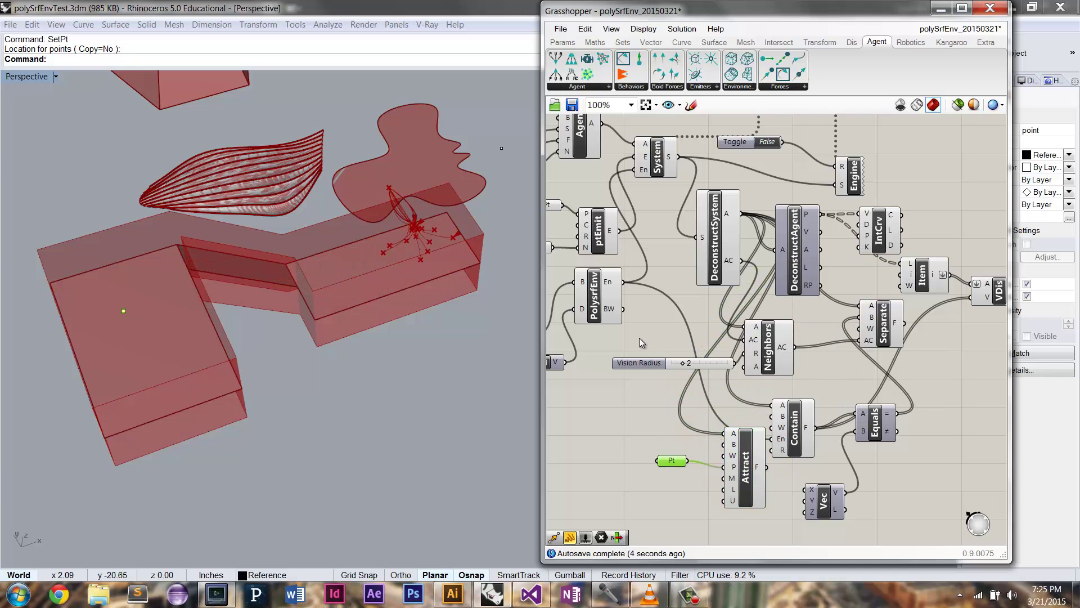
# - Move the emitter point from the flat curvy Brep onto the narrower end face of the open polysurface and watch the agents
pyautogui.click(389, 186)
pyautogui.click(389, 185)
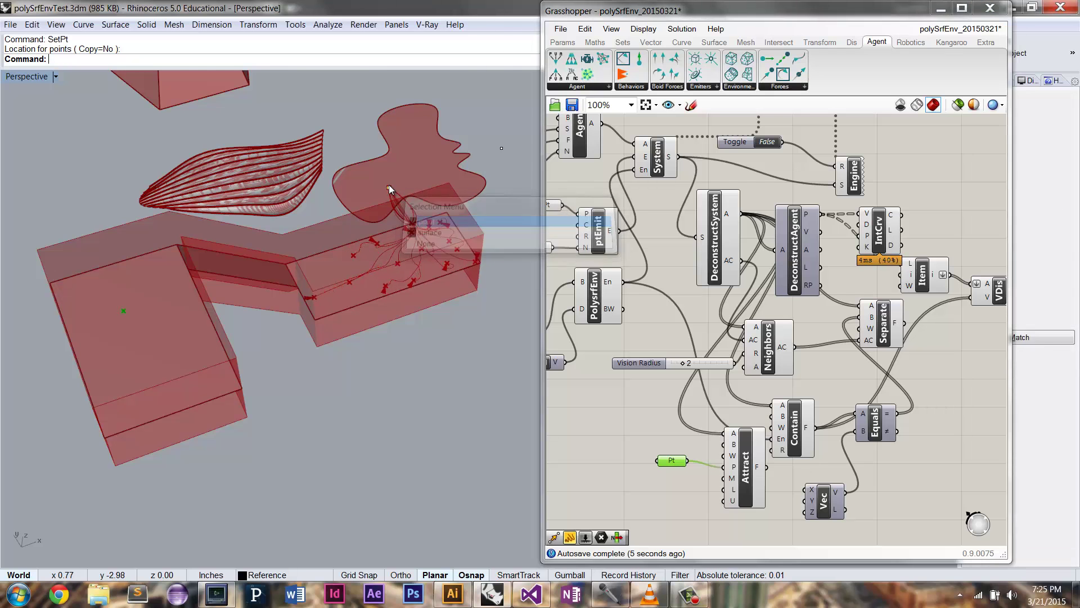
pyautogui.moveTo(389, 186); pyautogui.dragTo(444, 223)
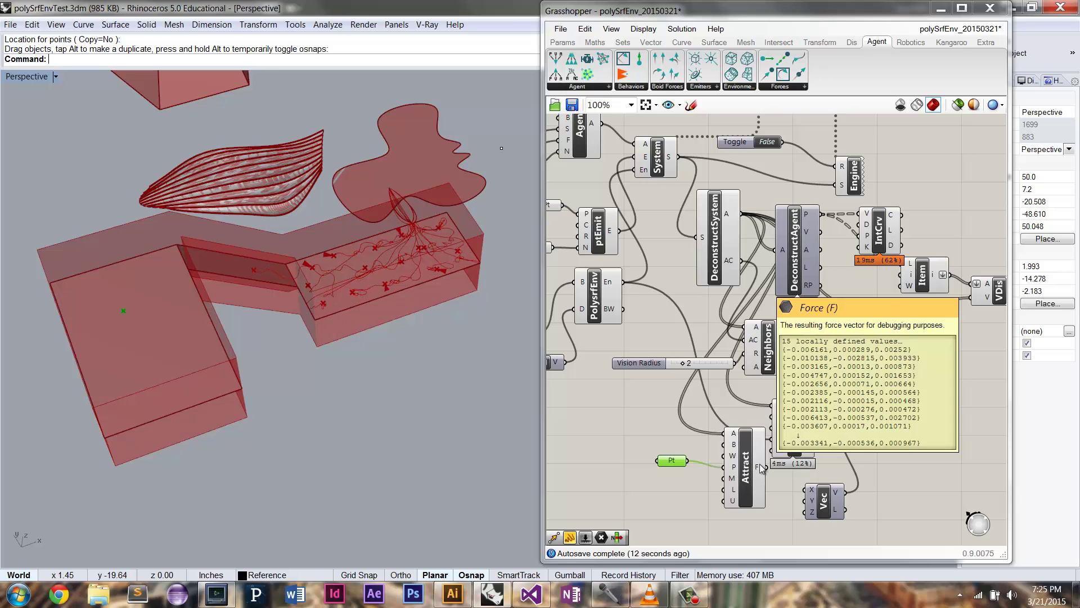
pyautogui.moveTo(340, 274); pyautogui.dragTo(259, 300, button='right')
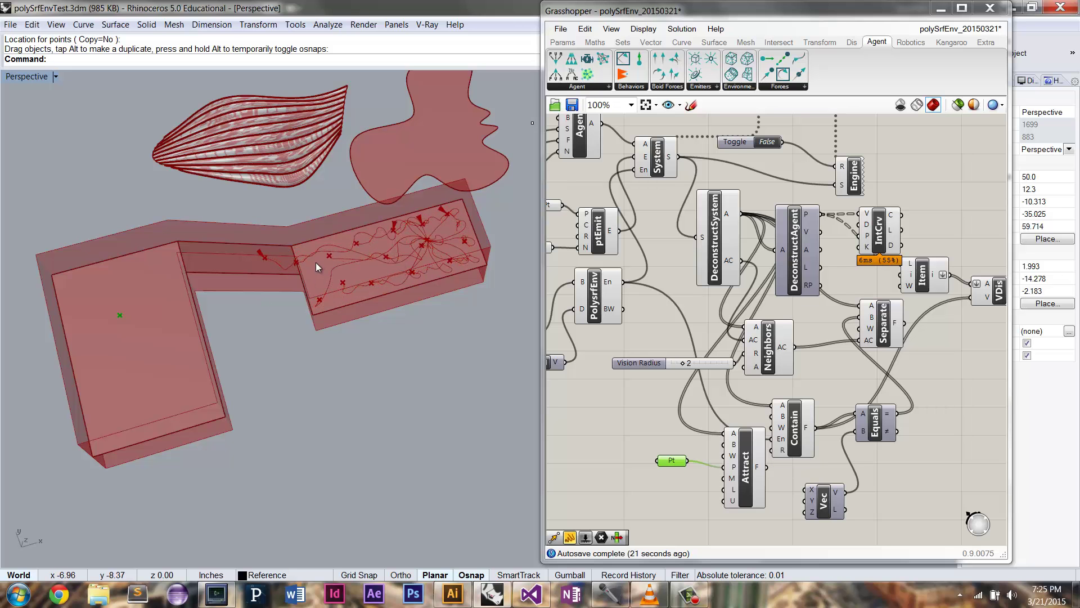
pyautogui.moveTo(269, 269)
pyautogui.mouseDown(button='right')
pyautogui.moveTo(271, 288)
pyautogui.moveTo(272, 258)
pyautogui.mouseUp(button='right')
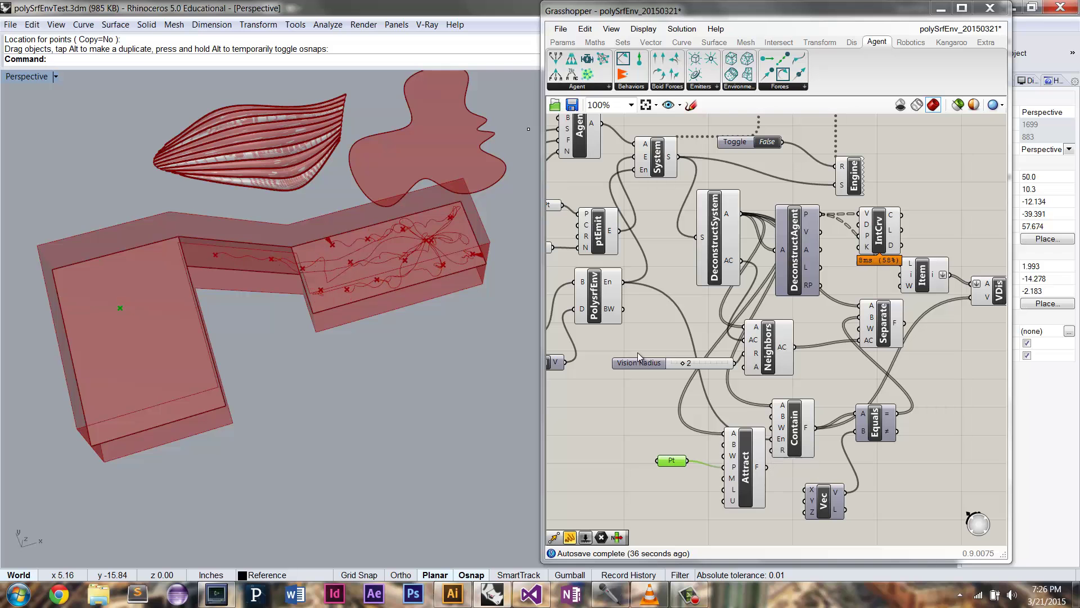
pyautogui.moveTo(231, 306); pyautogui.dragTo(326, 266, button='right')
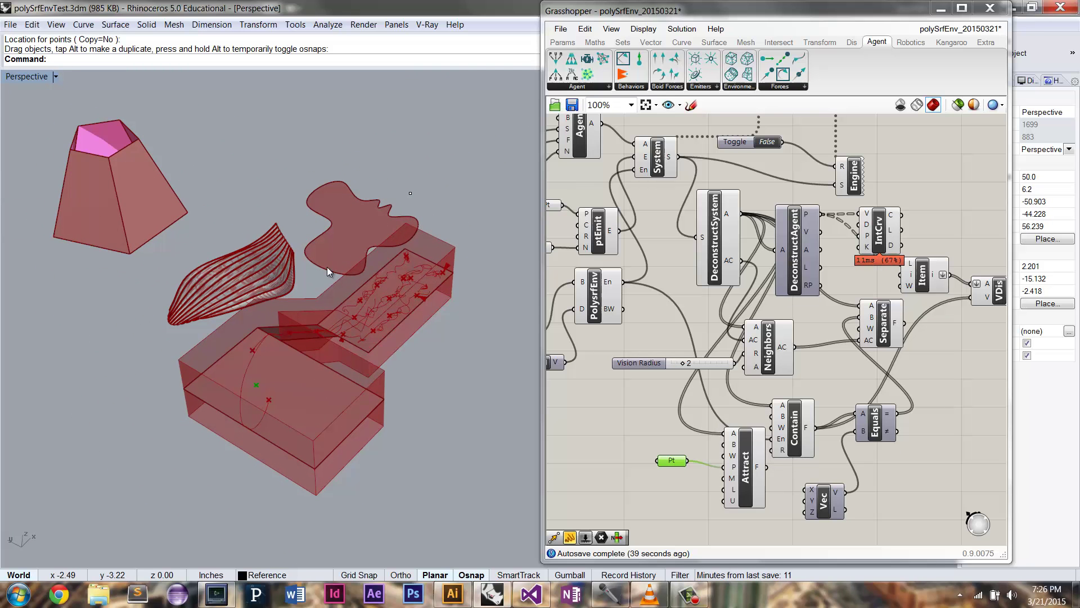